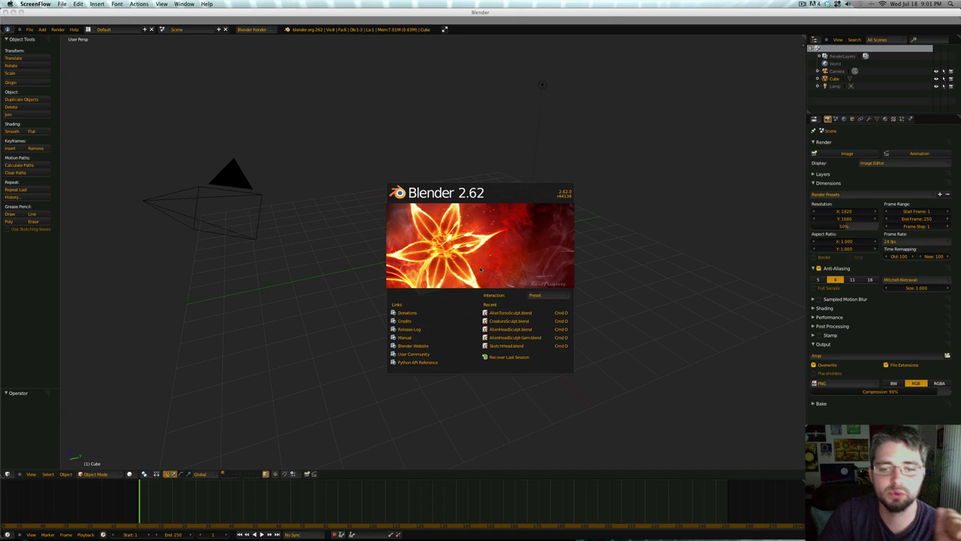
# - Close the Blender 2.62 splash screen to reveal the default cube, camera and lamp
pyautogui.click(410, 163)
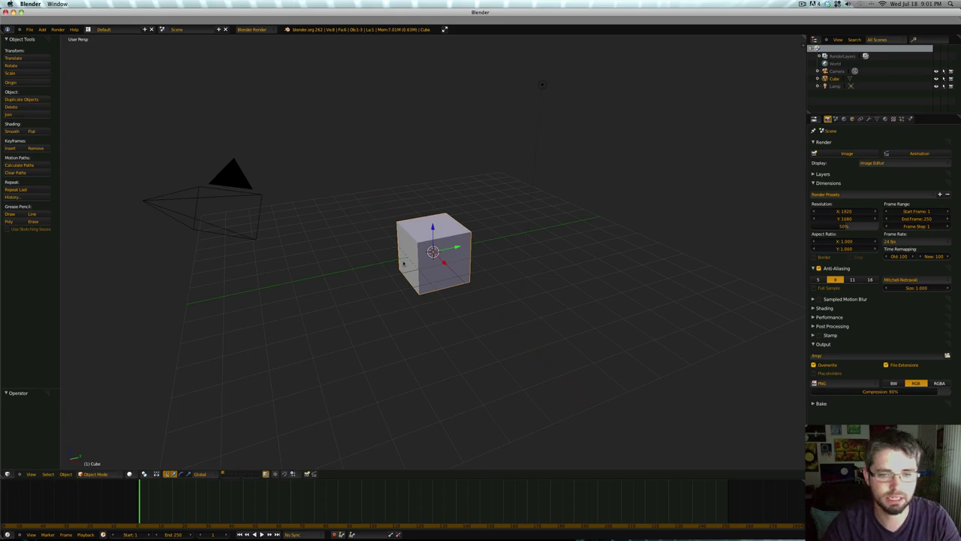
# - Set the render width to 1080 and show renders in a New Window
pyautogui.click(844, 211)
pyautogui.write('10')
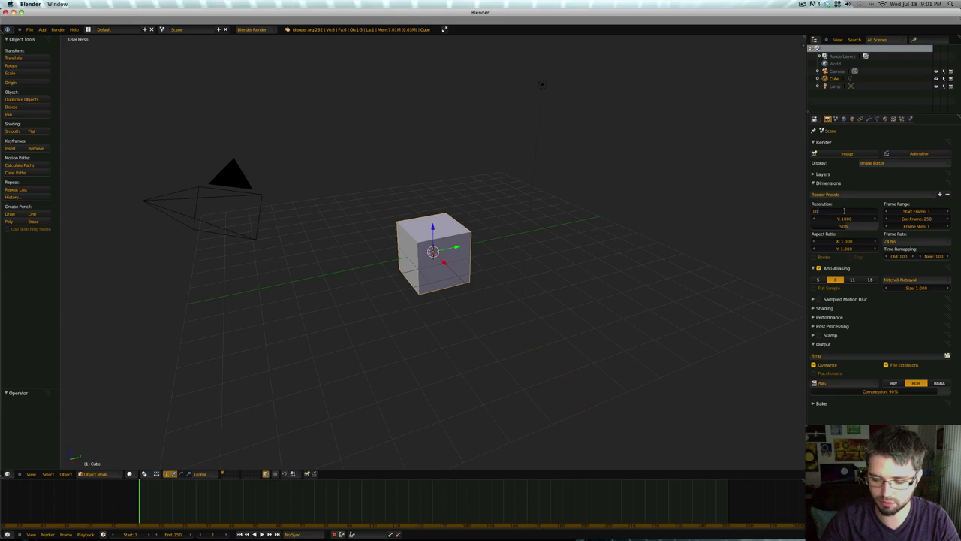
pyautogui.write('80')
pyautogui.press('Return')
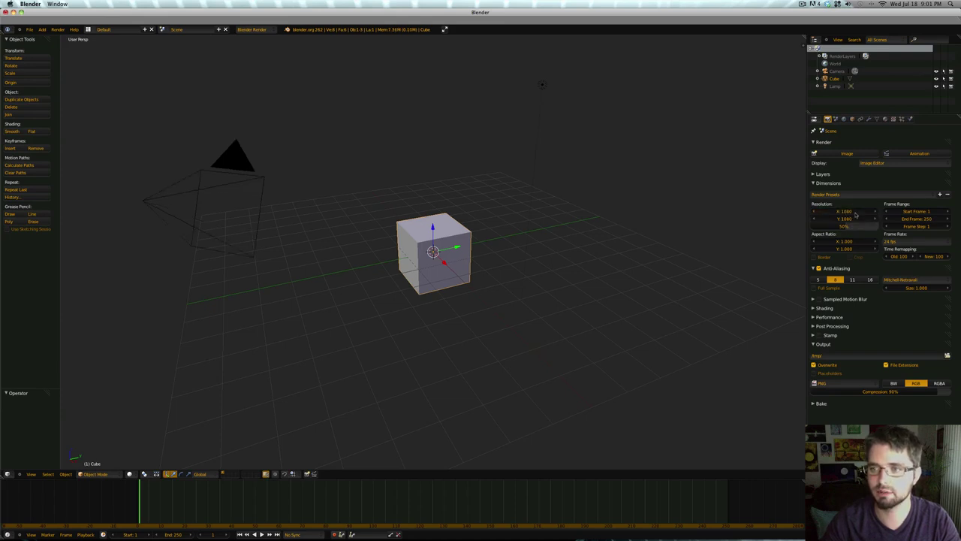
pyautogui.click(903, 163)
pyautogui.click(887, 139)
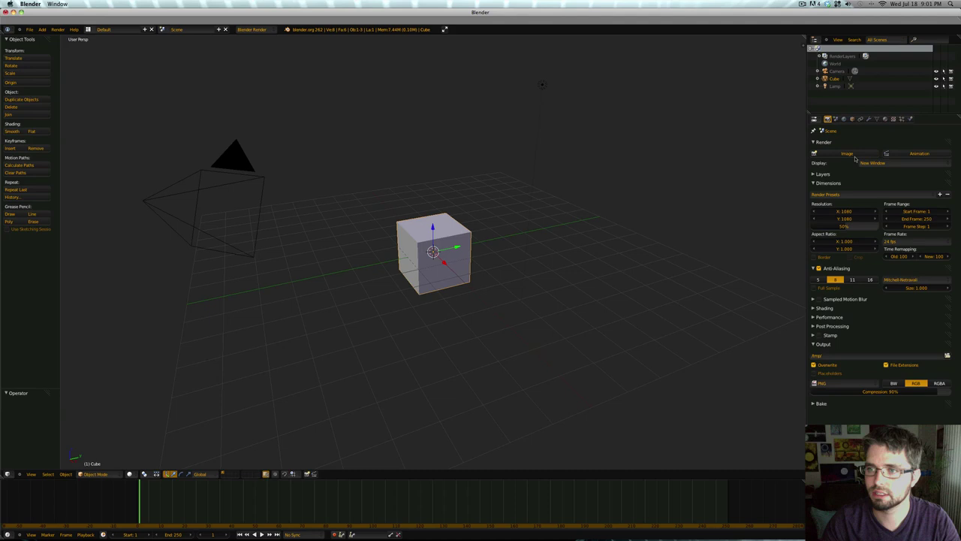
# - Render a test image of the cube, then close the render window
pyautogui.click(854, 156)
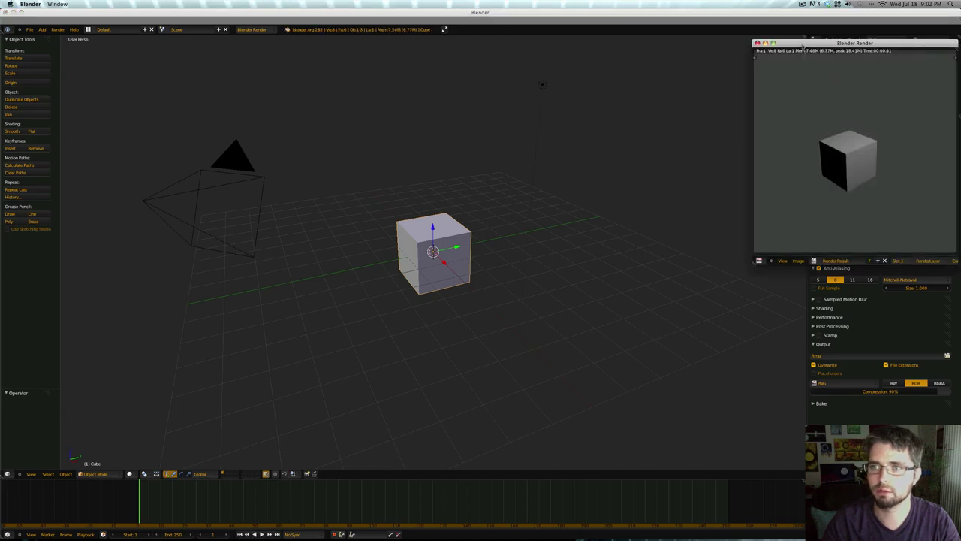
pyautogui.moveTo(803, 47); pyautogui.dragTo(646, 59)
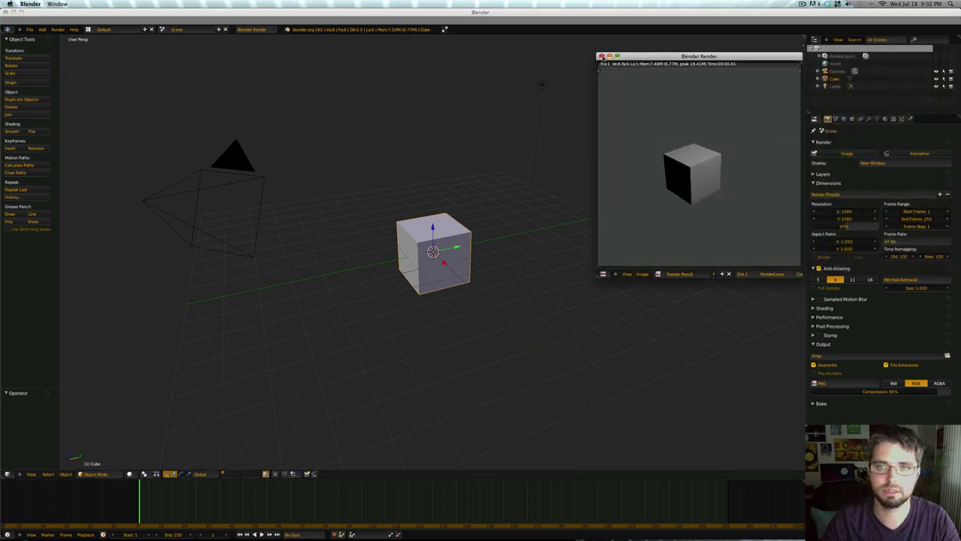
pyautogui.click(602, 56)
# - Switch to the Node Editor's compositing tree with Use Nodes and Backdrop enabled
pyautogui.click(9, 474)
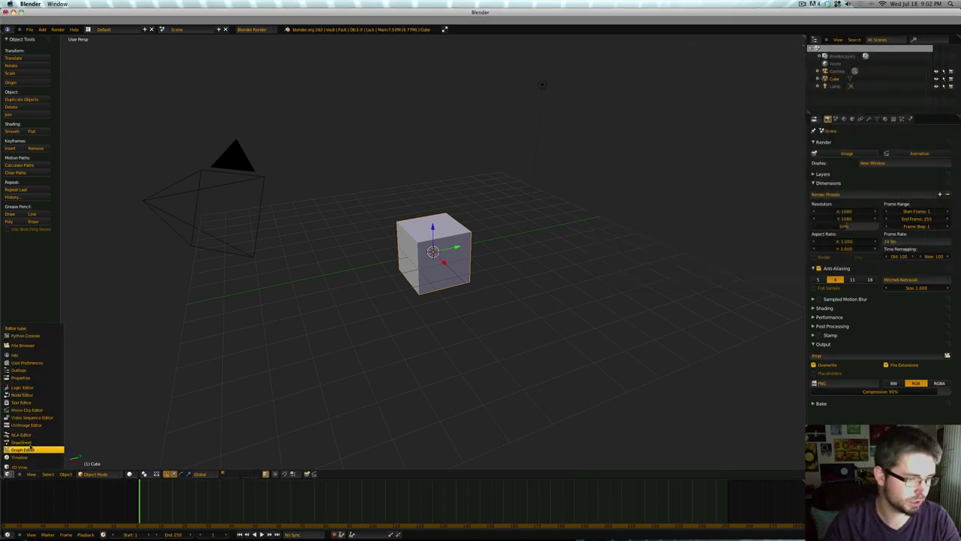
pyautogui.click(21, 395)
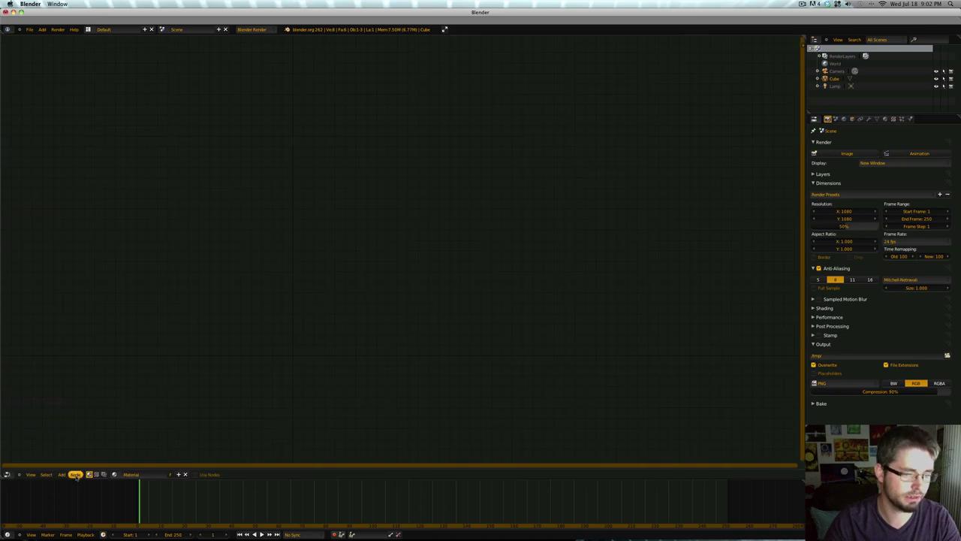
pyautogui.click(104, 474)
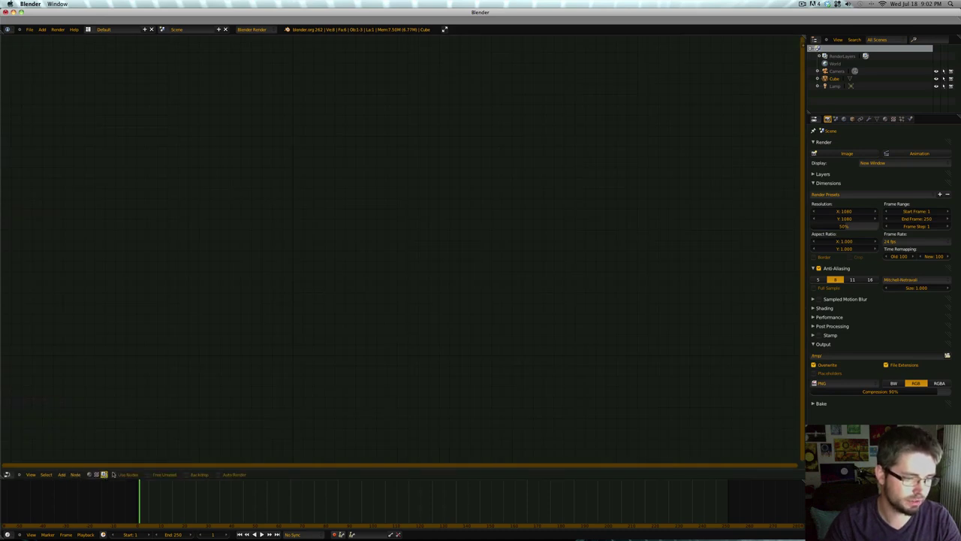
pyautogui.click(115, 474)
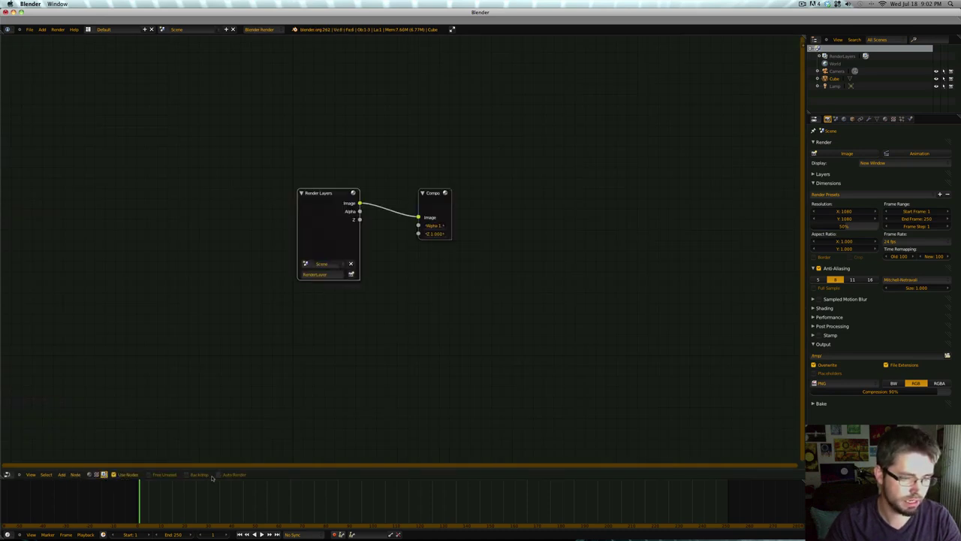
pyautogui.click(186, 475)
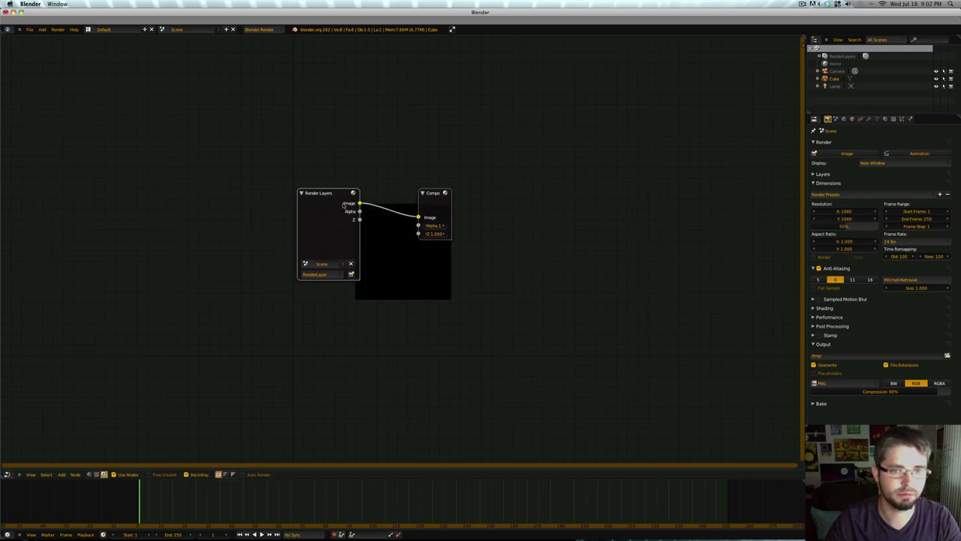
# - Add a Viewer node fed by the Render Layers image and arrange the nodes
pyautogui.moveTo(344, 205); pyautogui.dragTo(228, 186)
pyautogui.moveTo(444, 193); pyautogui.dragTo(581, 209)
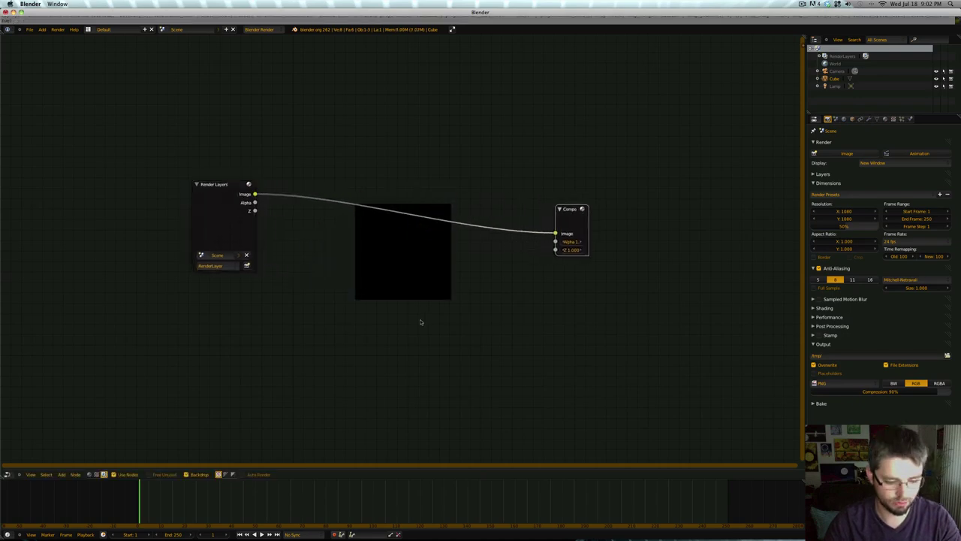
pyautogui.hotkey('shift', 'a')
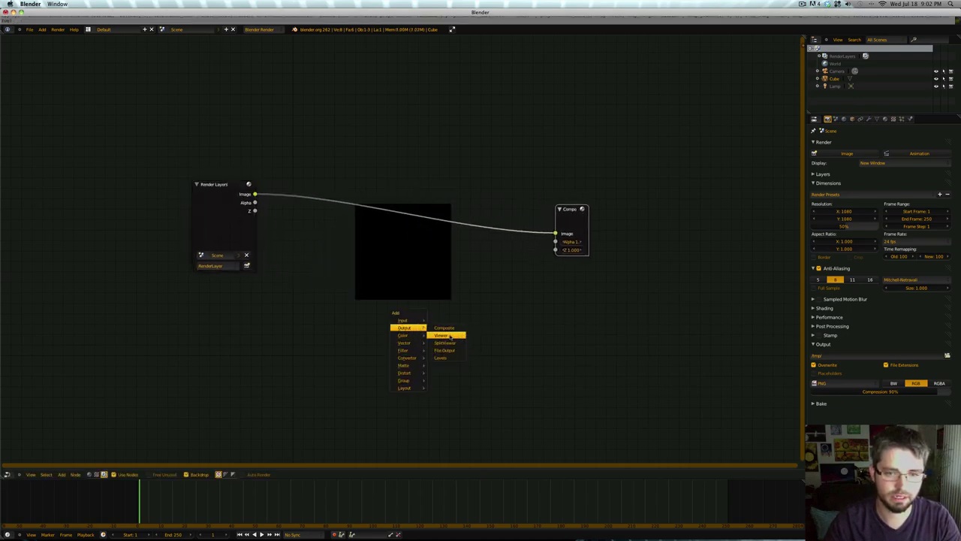
pyautogui.click(445, 335)
pyautogui.click(391, 238)
pyautogui.moveTo(403, 183); pyautogui.dragTo(388, 109)
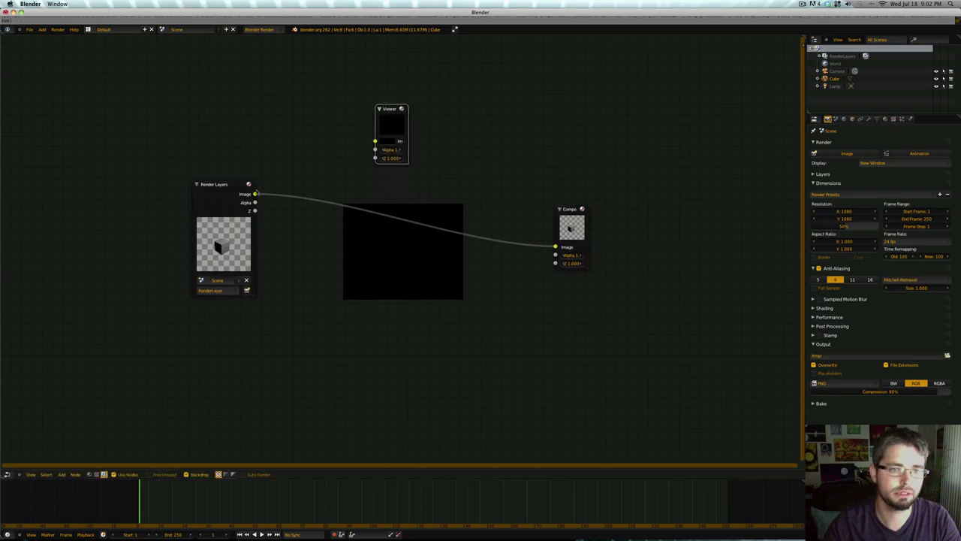
pyautogui.moveTo(255, 194); pyautogui.dragTo(376, 142)
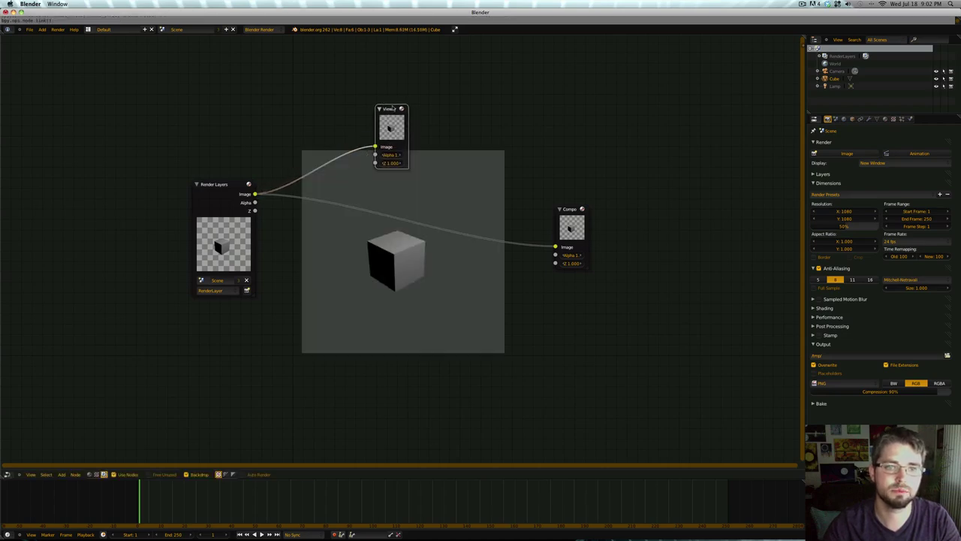
pyautogui.moveTo(392, 109); pyautogui.dragTo(583, 98)
pyautogui.moveTo(571, 209); pyautogui.dragTo(643, 229)
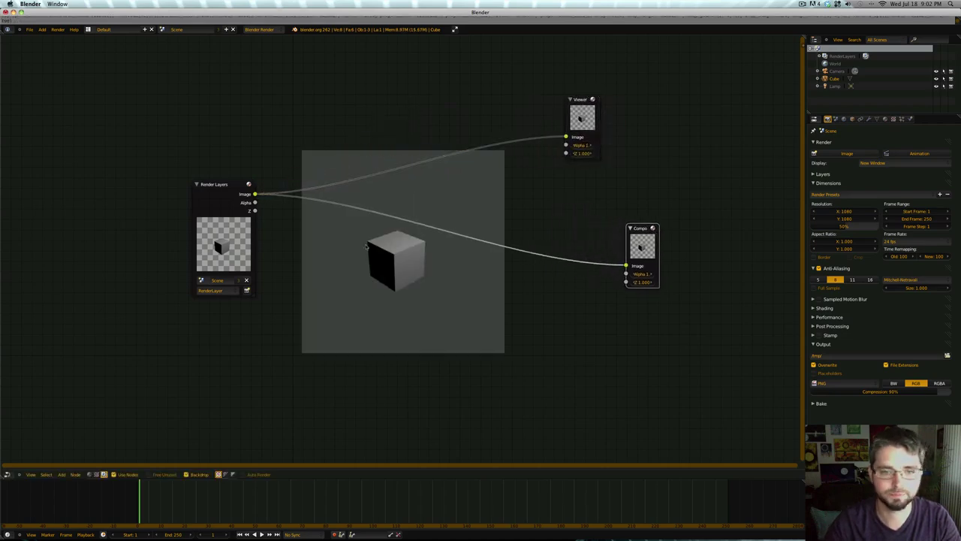
pyautogui.click(214, 247)
# - Insert a Fast Gaussian Blur node between Render Layers and the Viewer
pyautogui.hotkey('shift', 'a')
pyautogui.moveTo(228, 193)
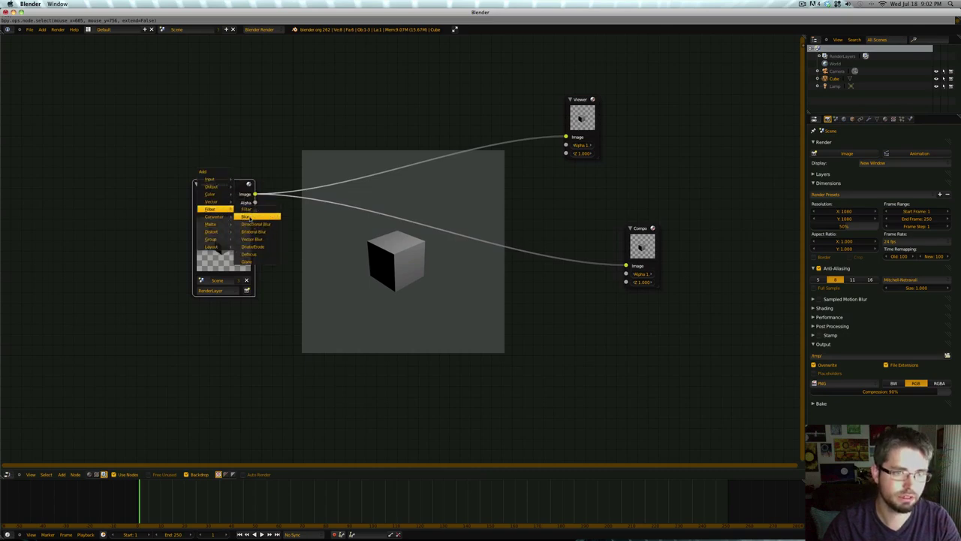
pyautogui.click(250, 217)
pyautogui.click(367, 170)
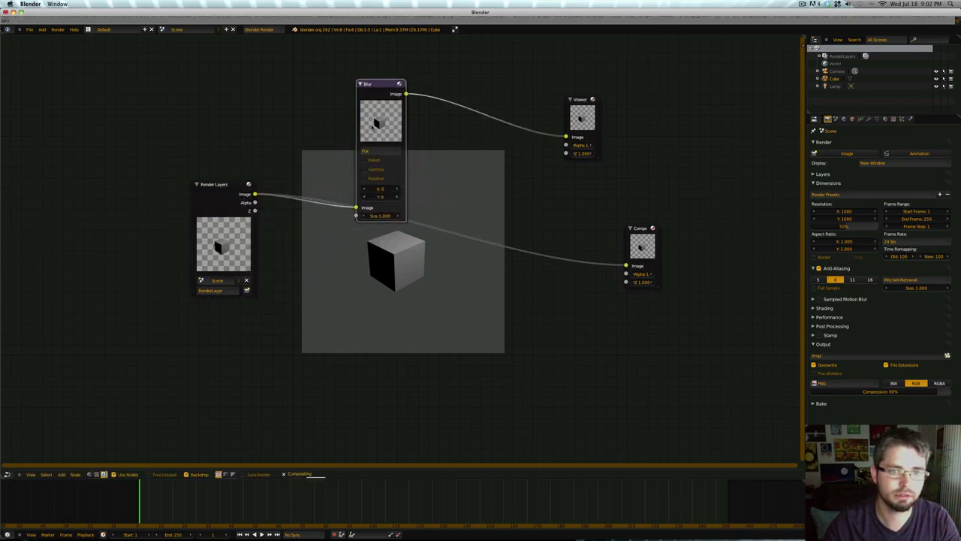
pyautogui.click(379, 151)
pyautogui.click(381, 97)
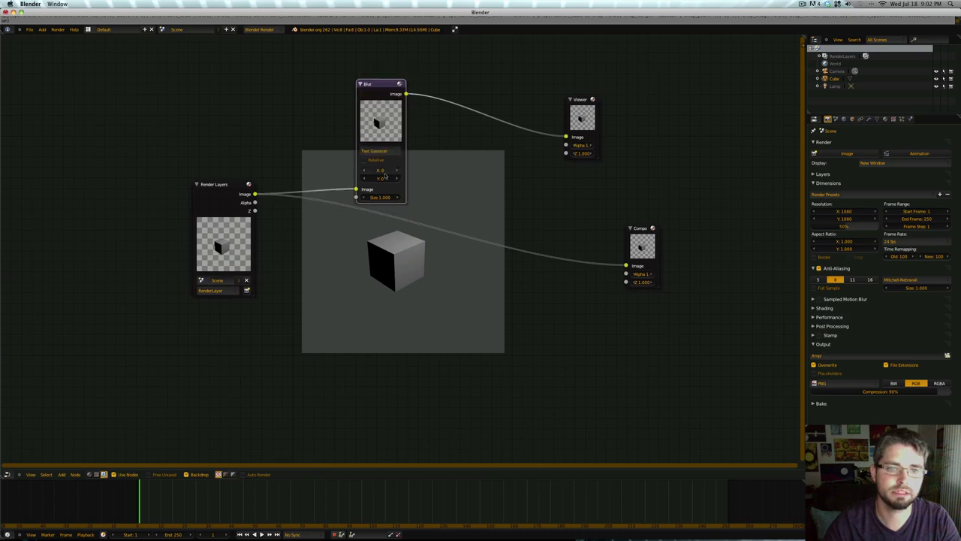
# - Set the Blur's X and Y sizes to 150 and move the node up-left
pyautogui.click(384, 172)
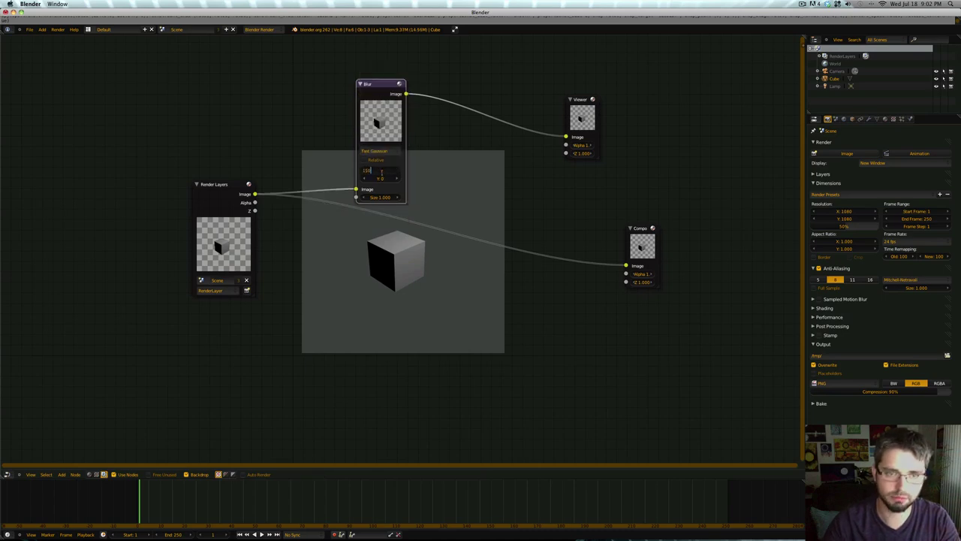
pyautogui.write('150')
pyautogui.press('Return')
pyautogui.write('150')
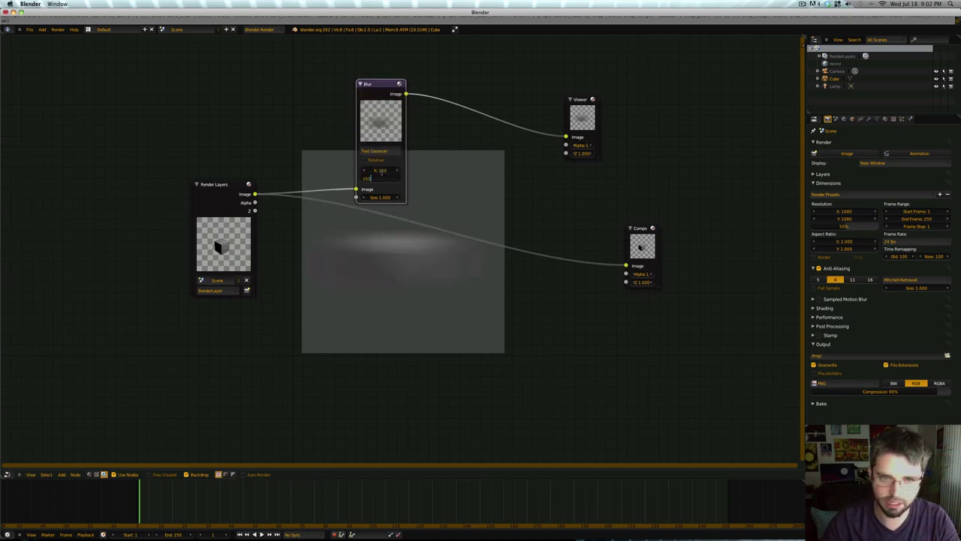
pyautogui.press('Return')
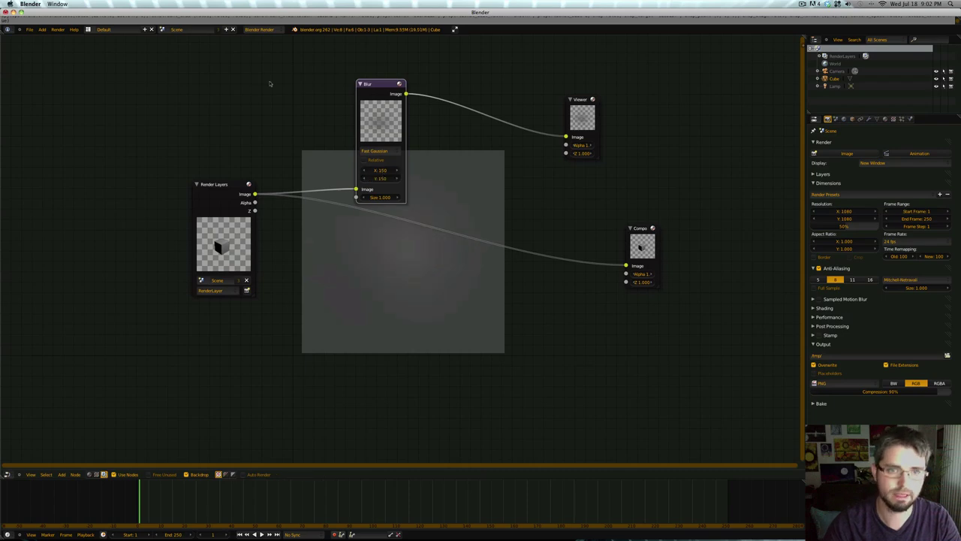
pyautogui.moveTo(377, 91); pyautogui.dragTo(302, 66)
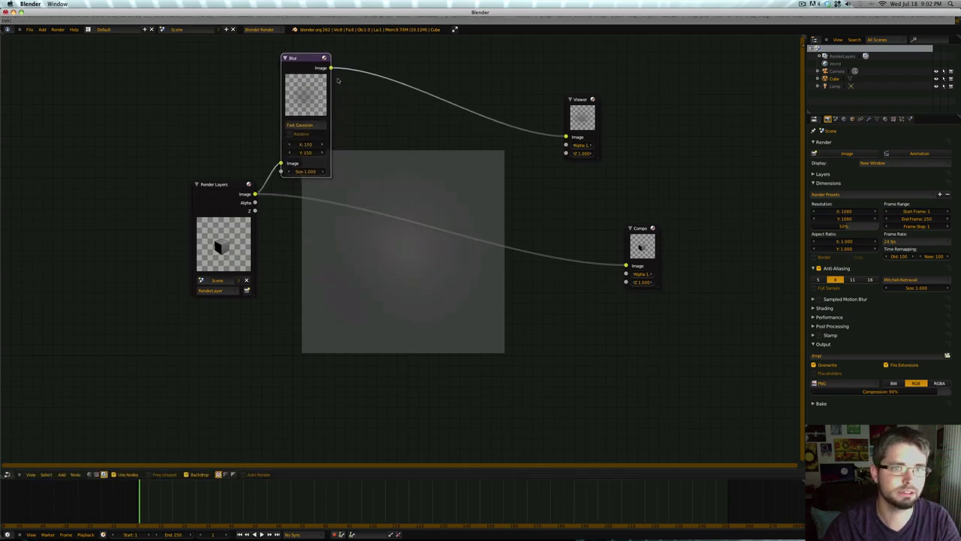
pyautogui.hotkey('shift', 'a')
pyautogui.moveTo(307, 85)
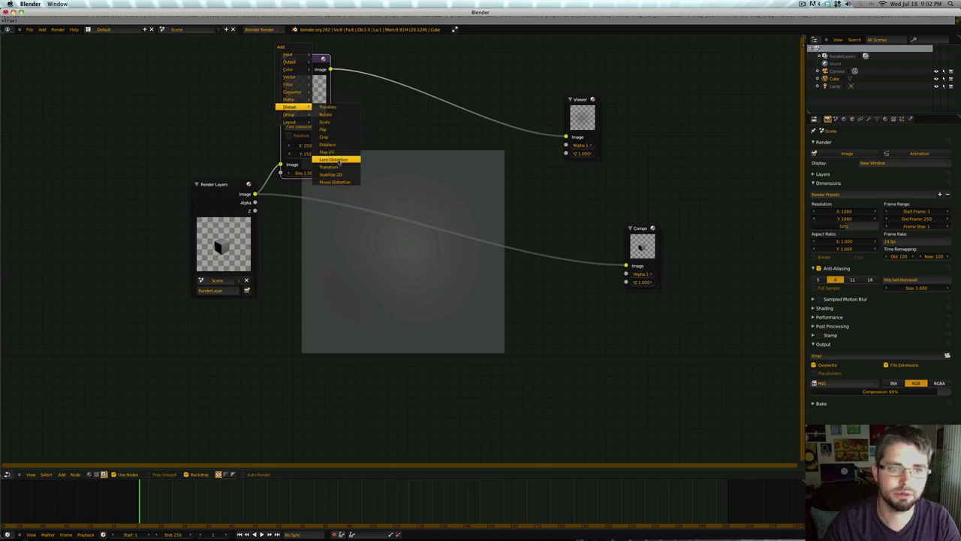
# - Insert a Lens Distortion node after the Blur with distortion raised to 1.000
pyautogui.click(337, 161)
pyautogui.click(405, 135)
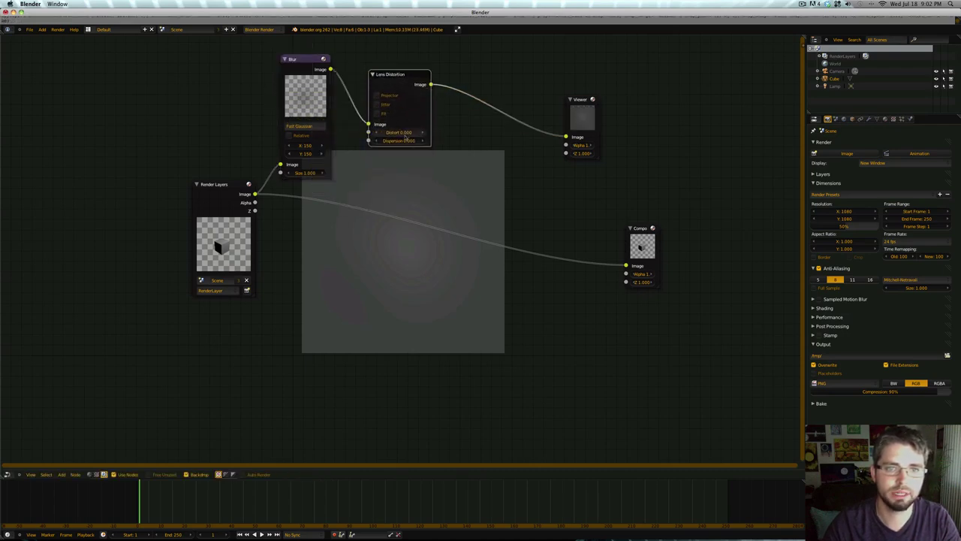
pyautogui.moveTo(405, 136); pyautogui.dragTo(508, 136)
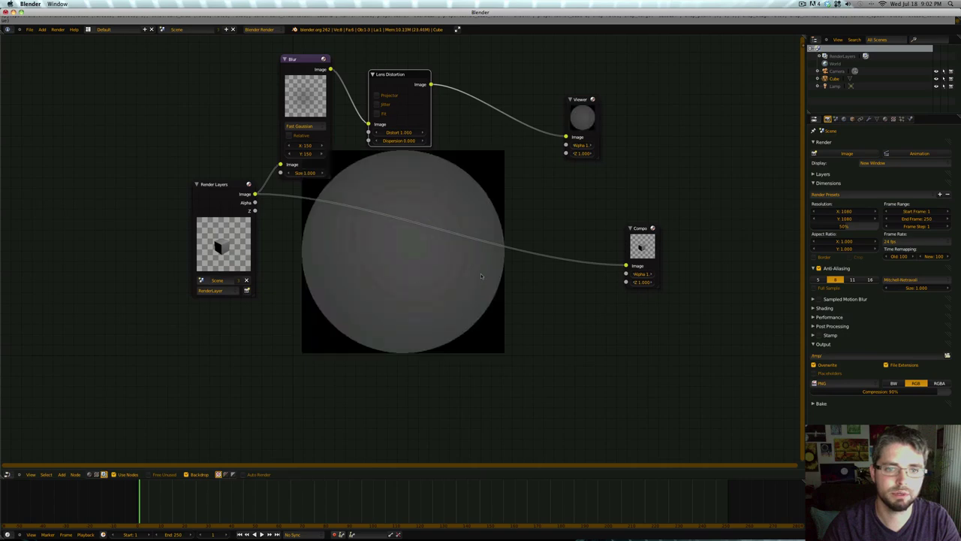
pyautogui.moveTo(401, 80); pyautogui.dragTo(374, 67)
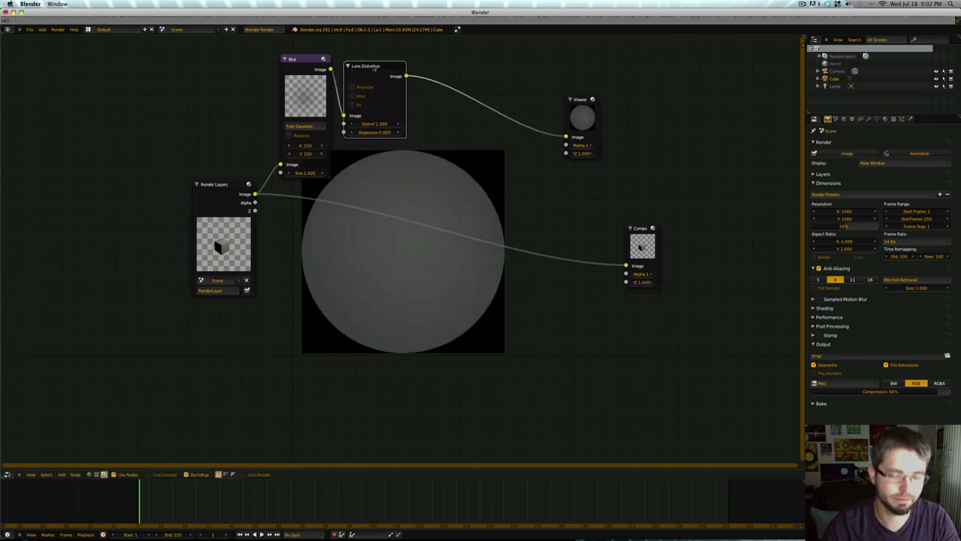
# - Add a Scale node at 1.010 on X and Y and link it to Composite
pyautogui.hotkey('shift', 'a')
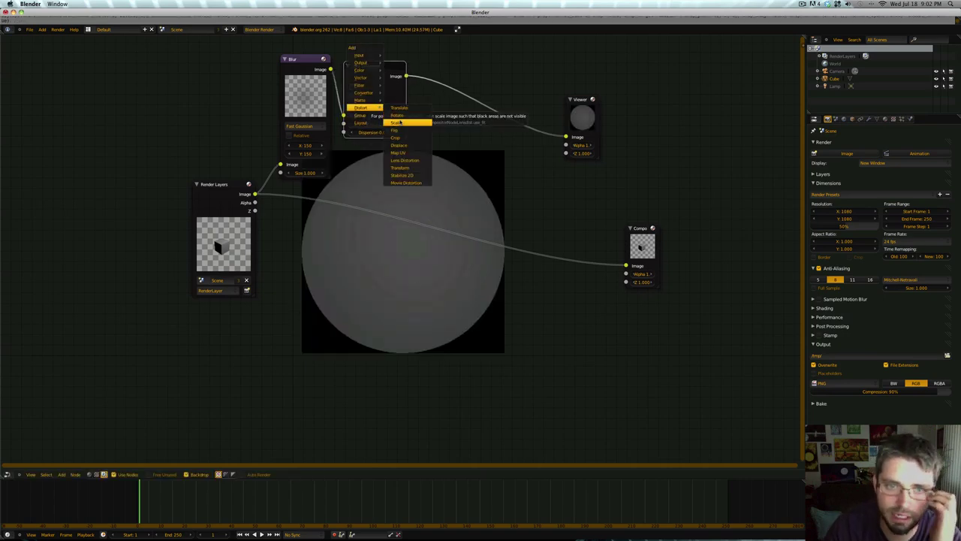
pyautogui.click(397, 123)
pyautogui.click(484, 85)
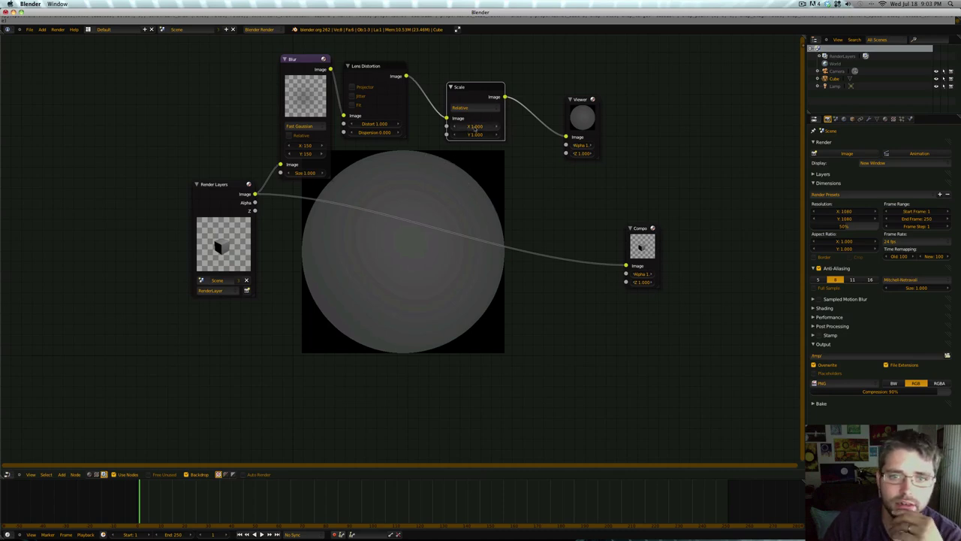
pyautogui.click(474, 126)
pyautogui.write('1.01')
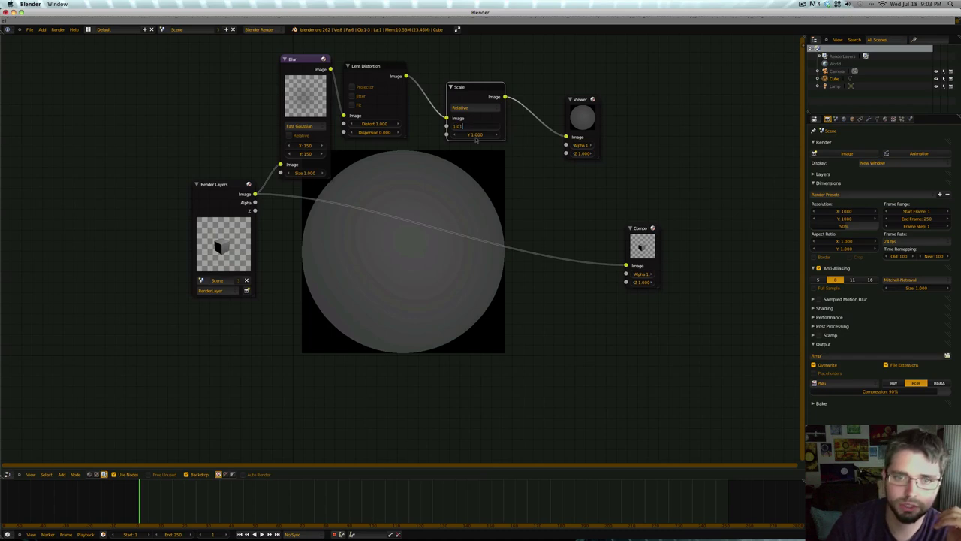
pyautogui.press('Return')
pyautogui.click(475, 134)
pyautogui.write('1')
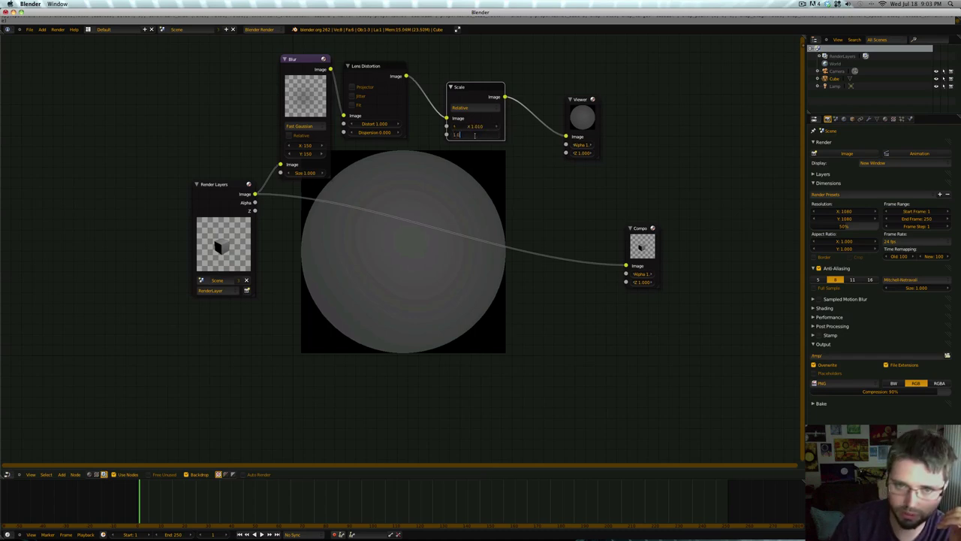
pyautogui.write('.01')
pyautogui.press('Return')
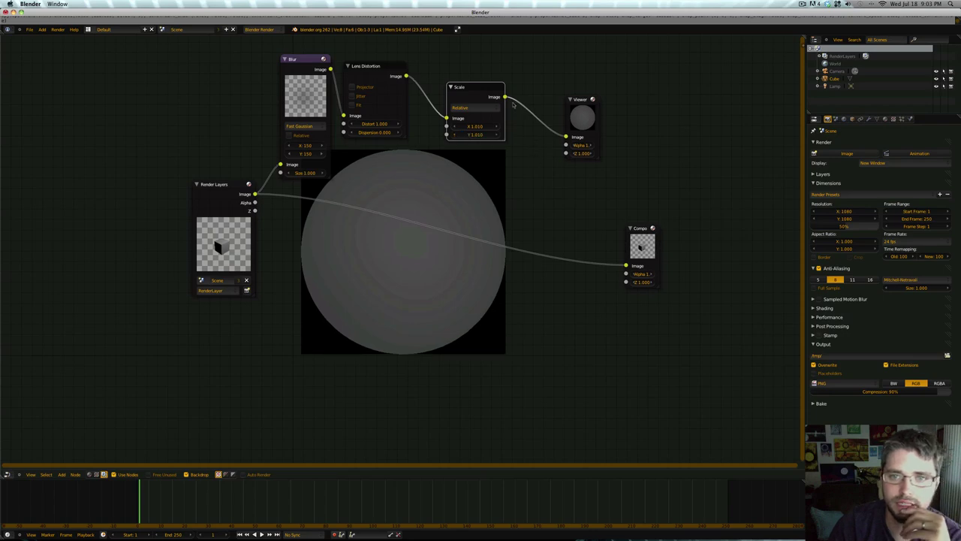
pyautogui.moveTo(505, 97); pyautogui.dragTo(626, 266)
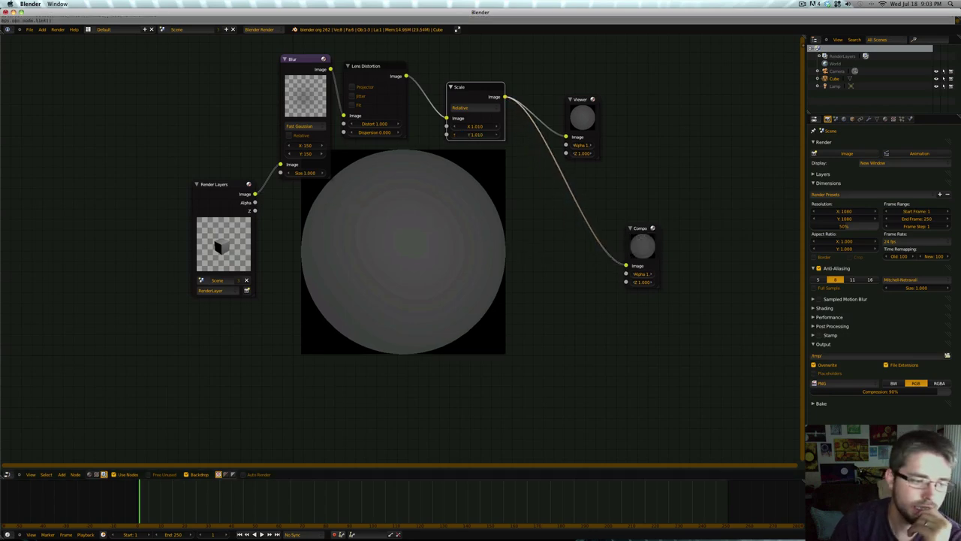
# - Switch to a 3D viewport through the camera and move and enlarge the cube
pyautogui.click(7, 474)
pyautogui.click(19, 467)
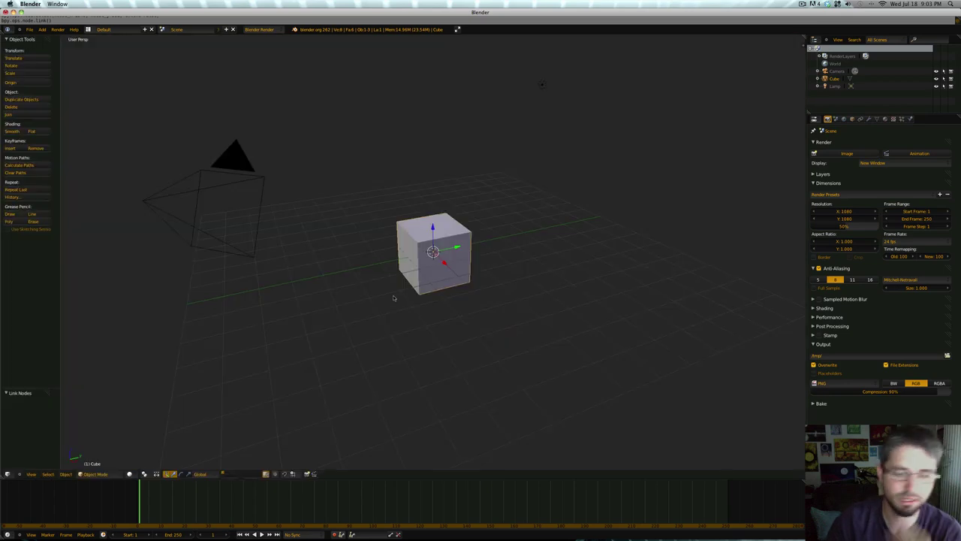
pyautogui.press('KP_0')
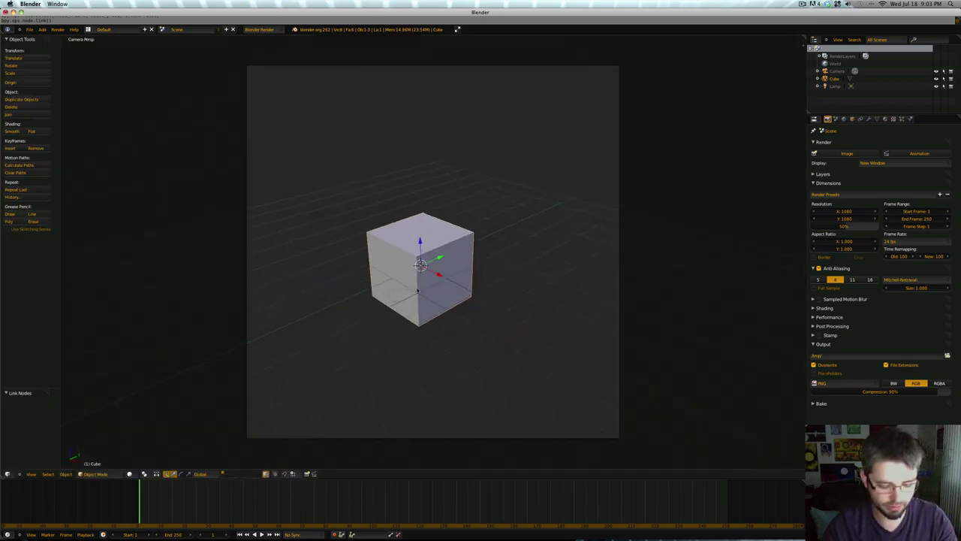
pyautogui.press('g')
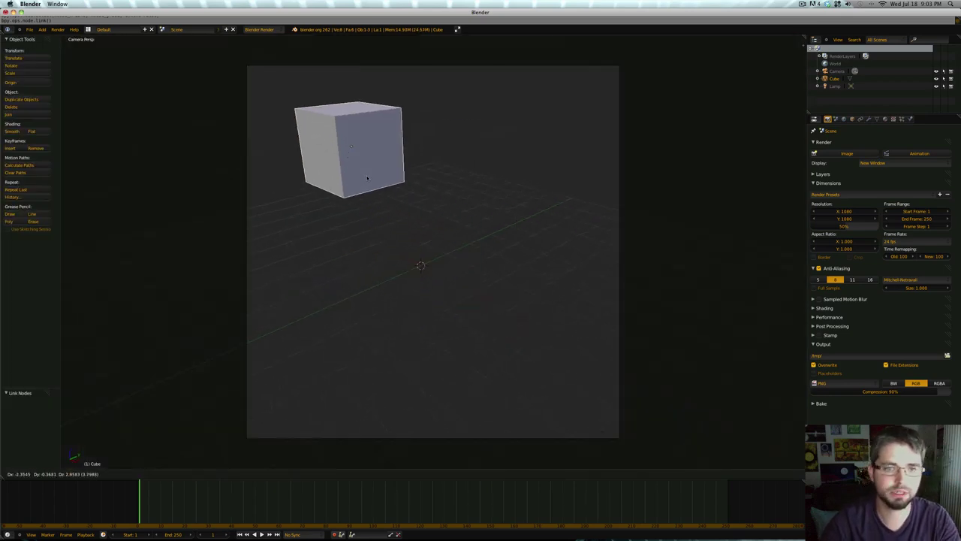
pyautogui.click(426, 256)
pyautogui.press('s')
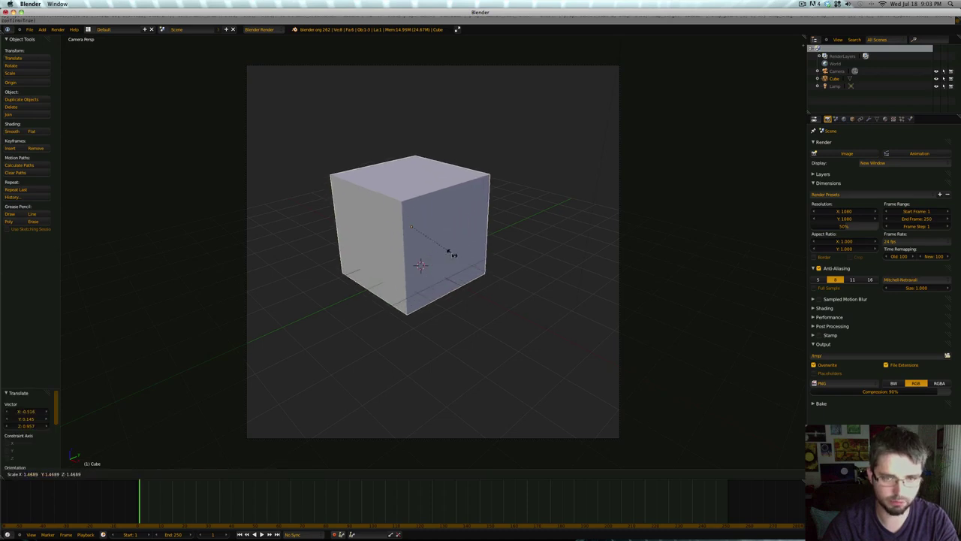
pyautogui.click(448, 255)
# - Duplicate the cube into two large slabs at the bottom and lower left
pyautogui.hotkey('shift', 'd')
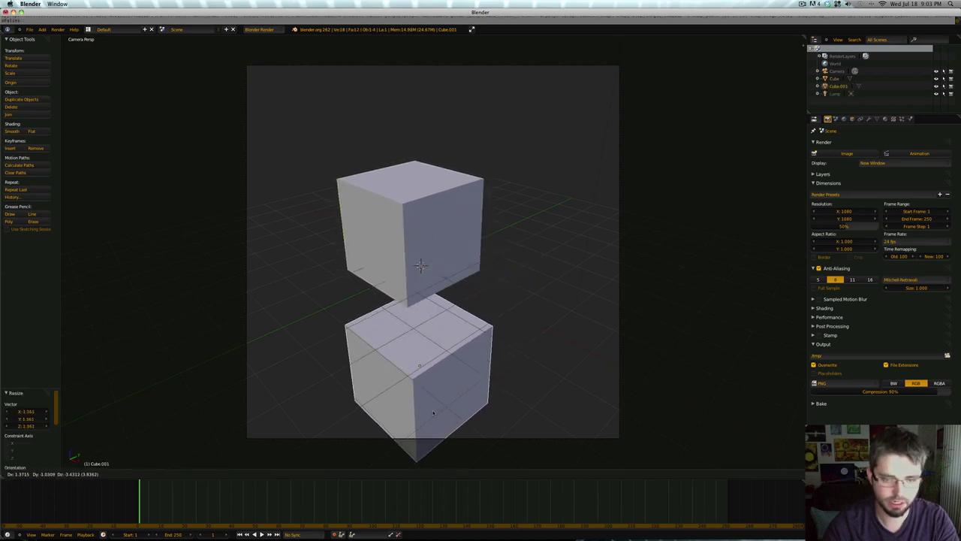
pyautogui.click(435, 398)
pyautogui.press('s')
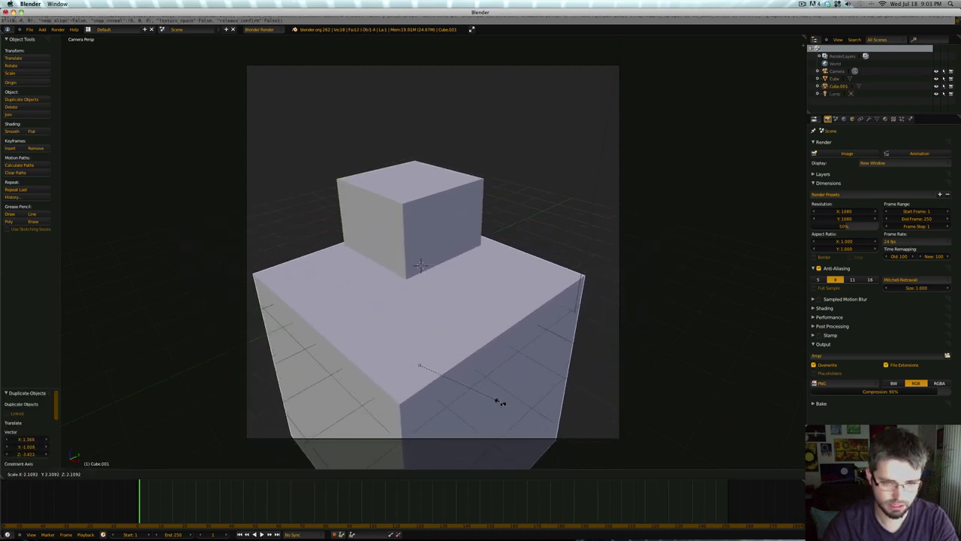
pyautogui.click(501, 403)
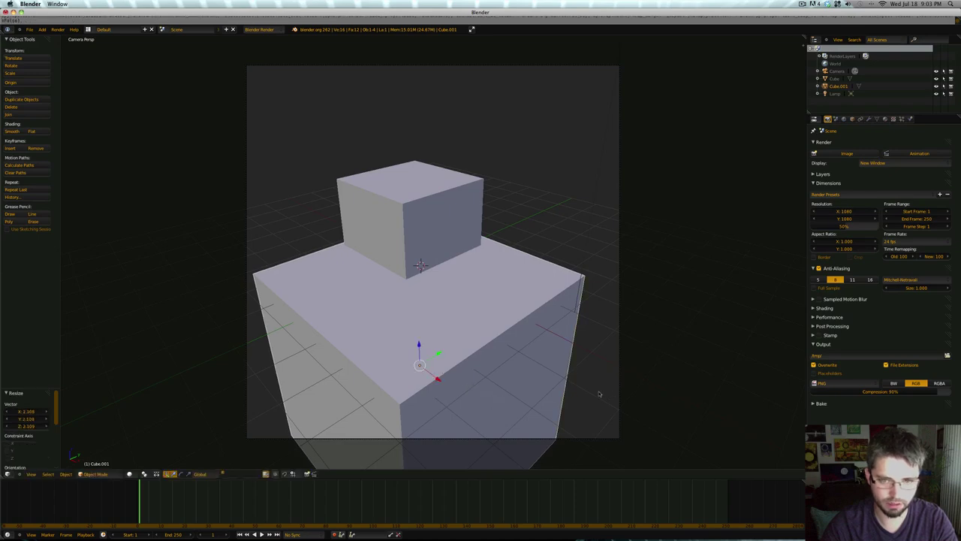
pyautogui.hotkey('shift', 'd')
pyautogui.click(518, 376)
pyautogui.press('g')
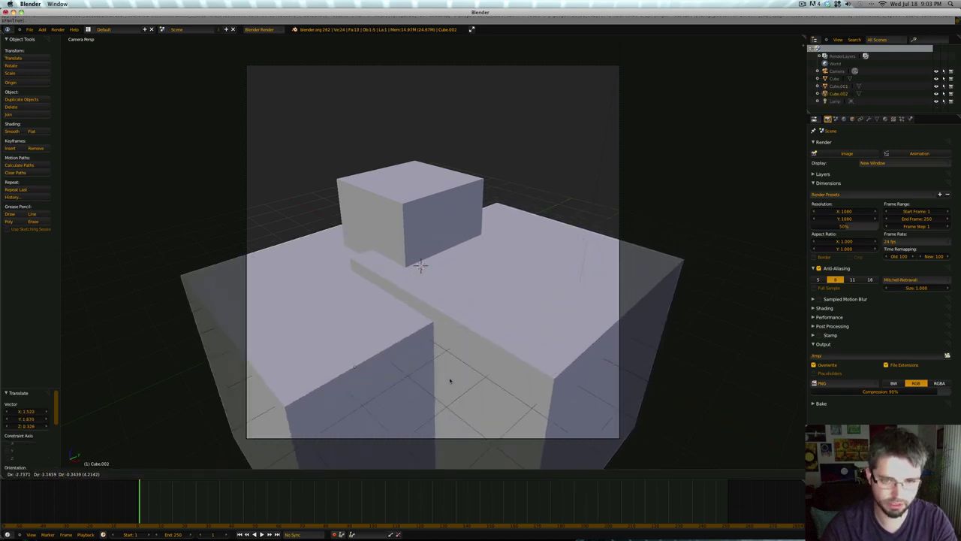
pyautogui.click(431, 398)
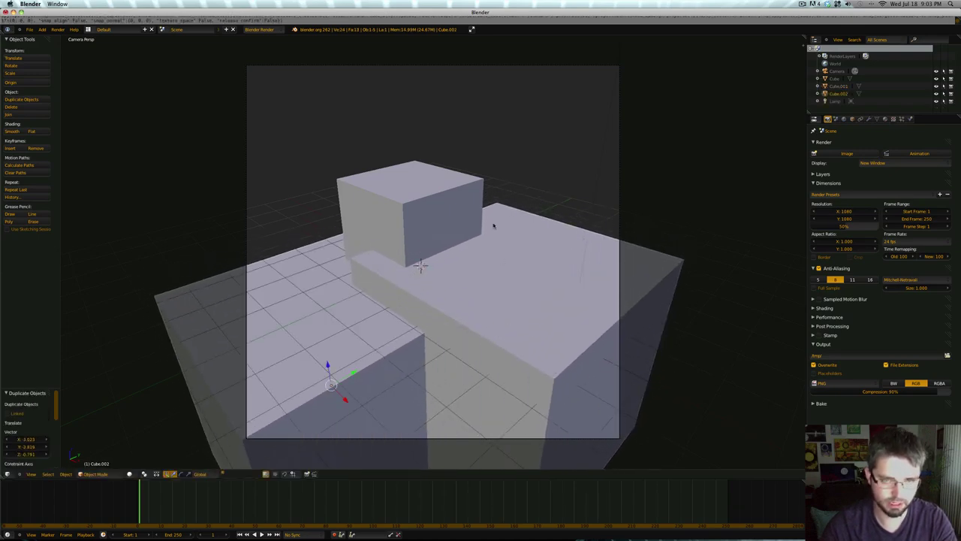
# - Add a larger duplicate cube at the upper right of the frame
pyautogui.hotkey('shift', 'd')
pyautogui.click(534, 189)
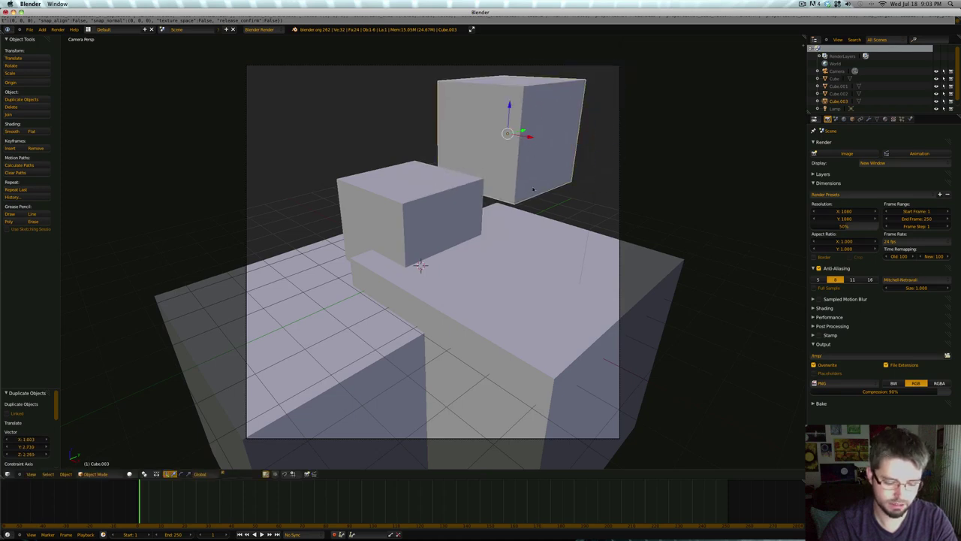
pyautogui.press('s')
pyautogui.click(600, 232)
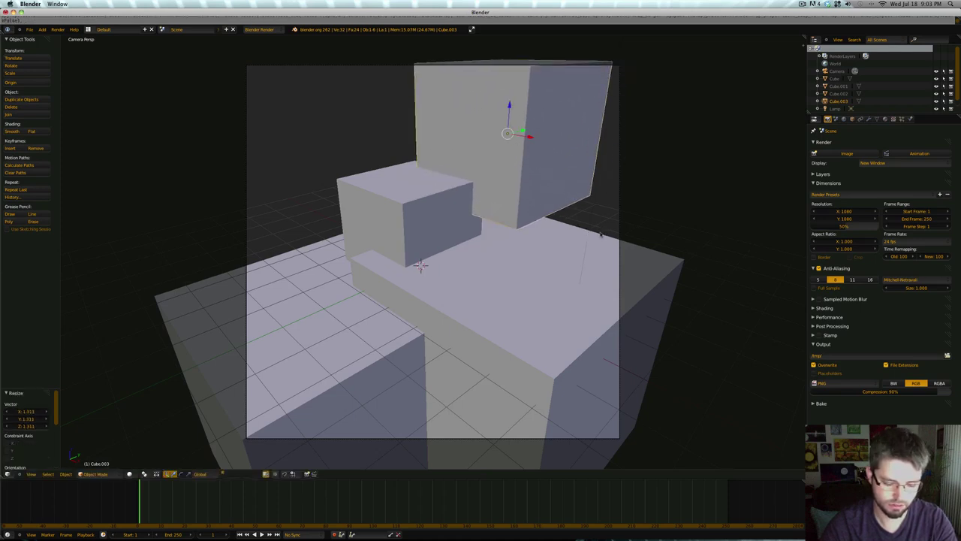
pyautogui.press('g')
pyautogui.click(633, 232)
# - Add a tilted, enlarged duplicate cube at the upper left, then select the original cube
pyautogui.hotkey('shift', 'd')
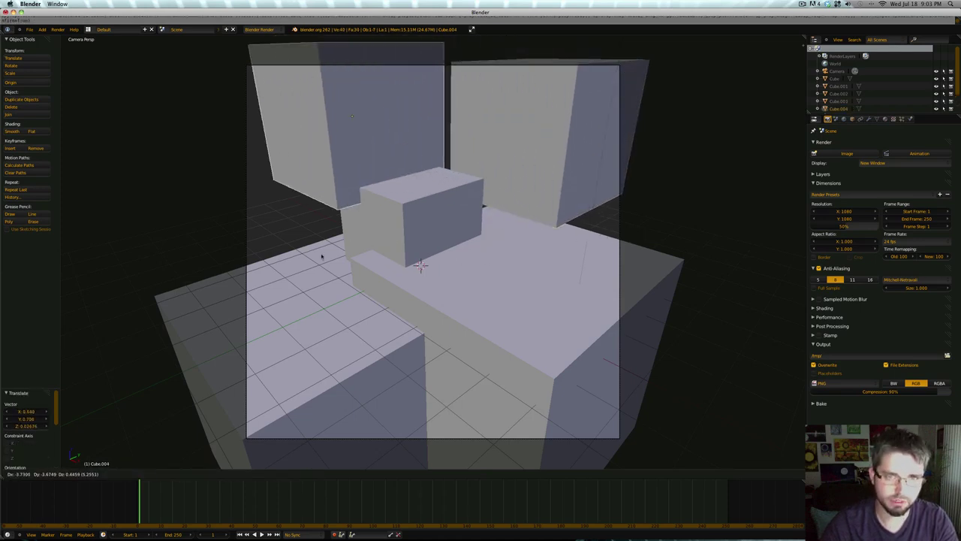
pyautogui.click(319, 266)
pyautogui.press('s')
pyautogui.click(413, 233)
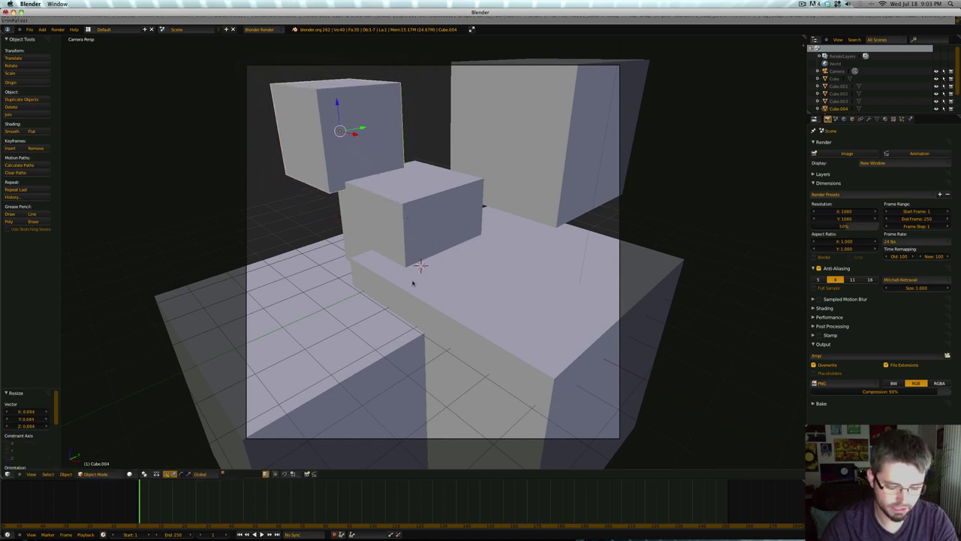
pyautogui.press('r')
pyautogui.press('r')
pyautogui.click(443, 304)
pyautogui.press('s')
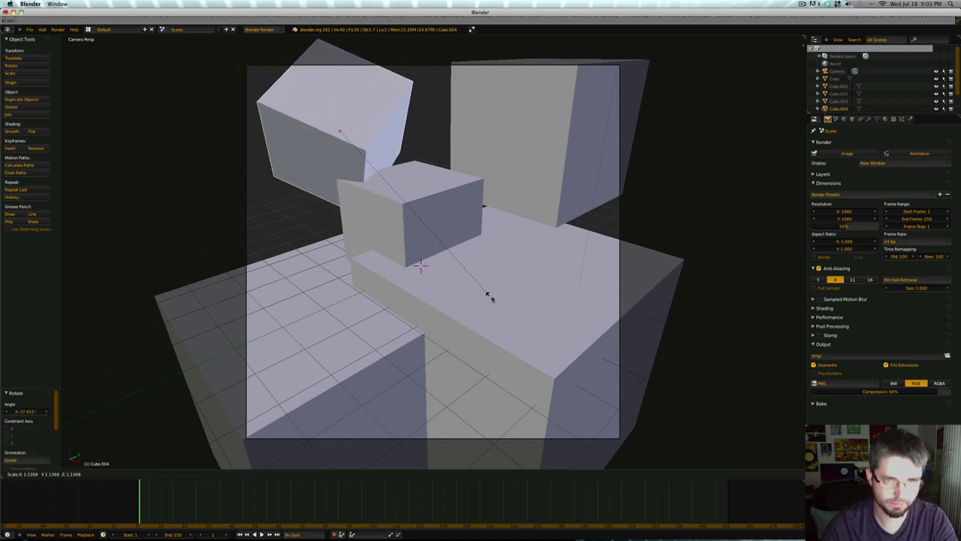
pyautogui.click(594, 281)
pyautogui.rightClick(447, 250)
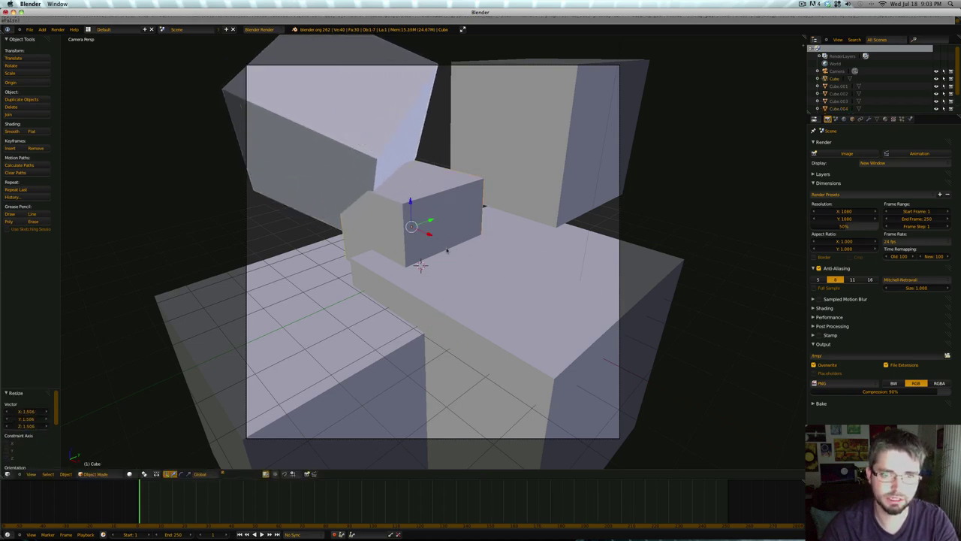
# - Give the lower slab its own material with a black diffuse colour
pyautogui.rightClick(568, 300)
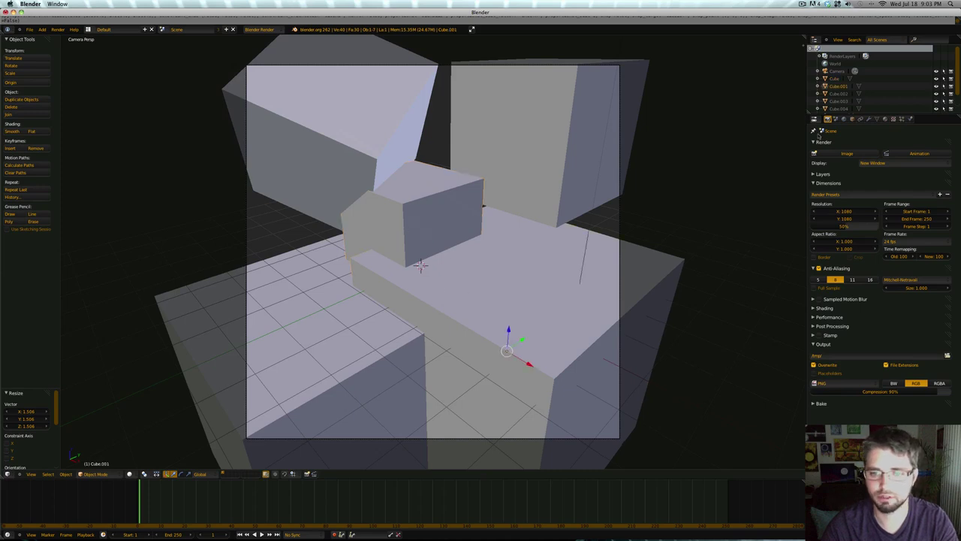
pyautogui.click(886, 119)
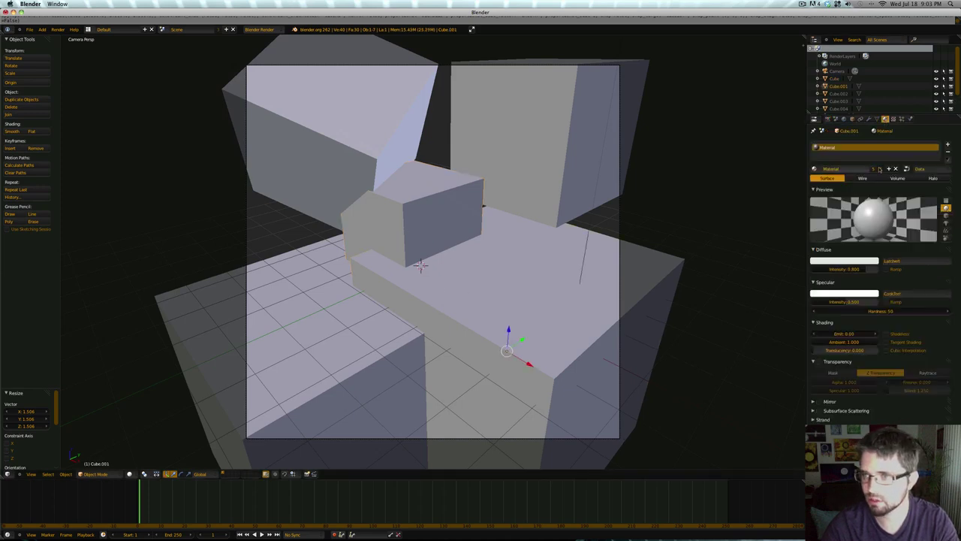
pyautogui.click(874, 168)
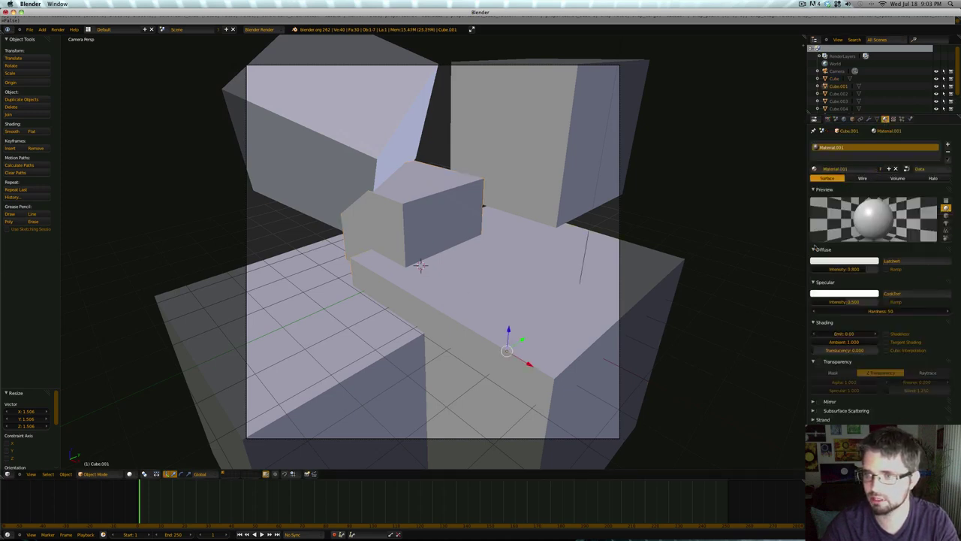
pyautogui.click(837, 261)
pyautogui.moveTo(875, 206); pyautogui.dragTo(874, 219)
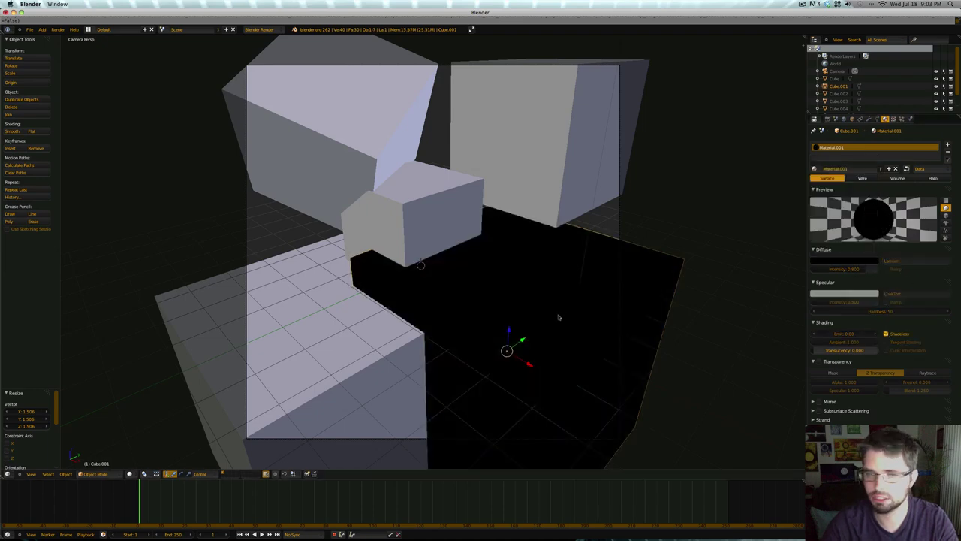
# - Give the lower-left slab its own near-black material and make it shadeless
pyautogui.rightClick(431, 337)
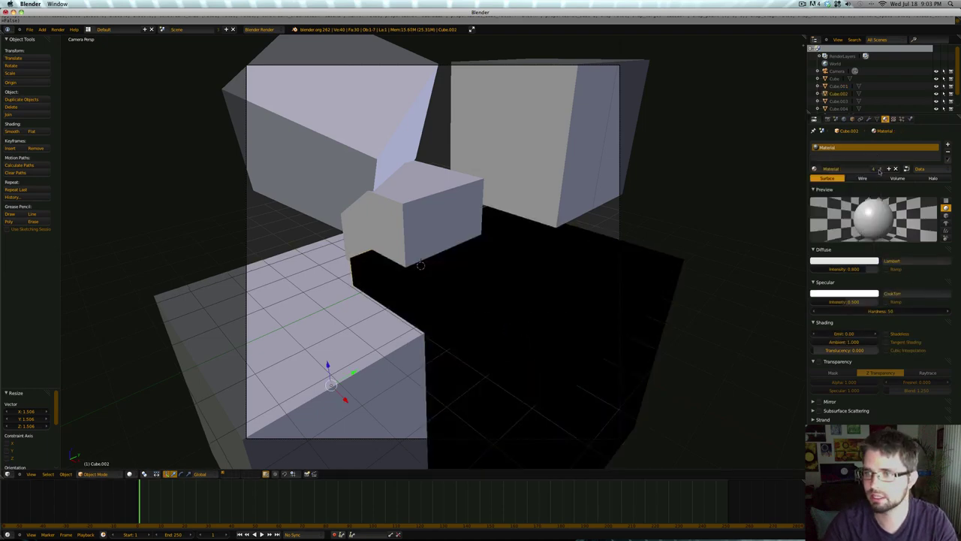
pyautogui.click(873, 169)
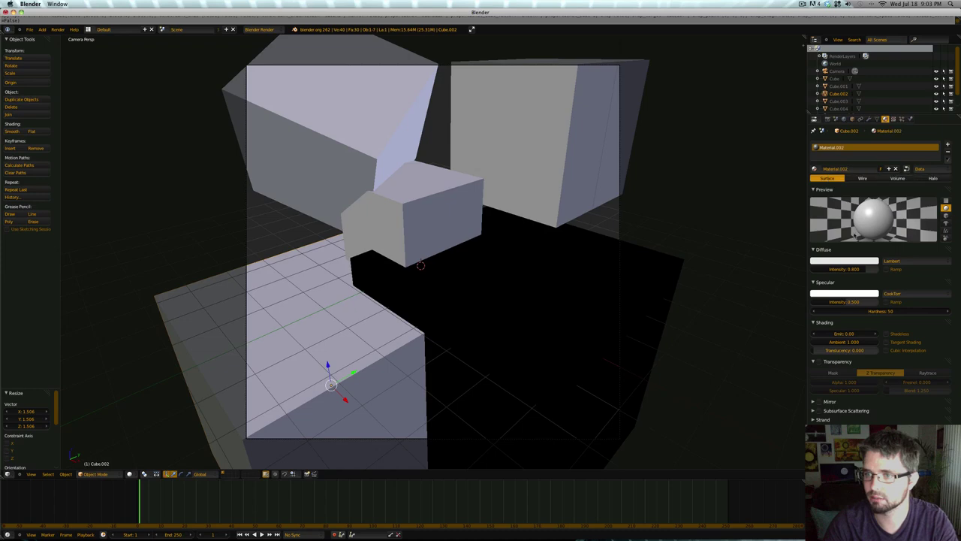
pyautogui.click(851, 263)
pyautogui.click(851, 263)
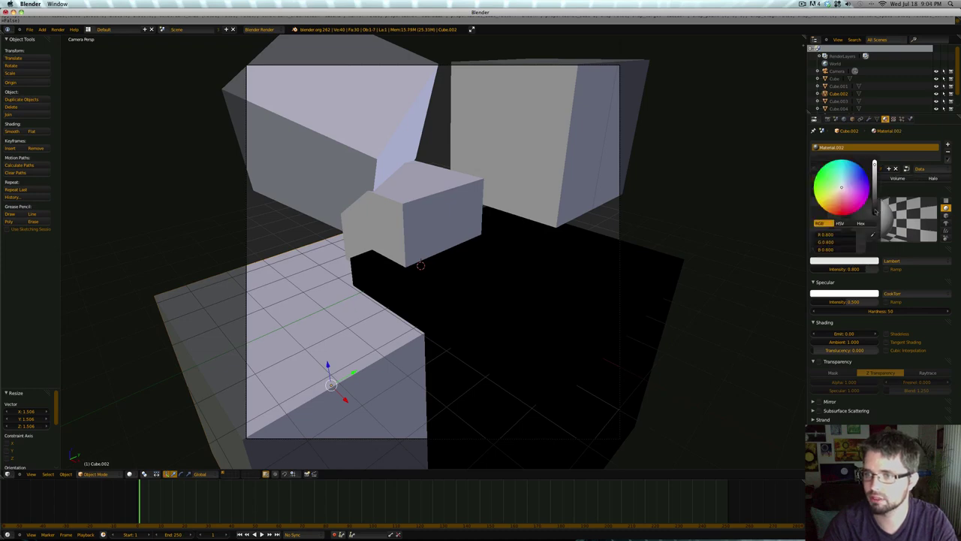
pyautogui.click(874, 212)
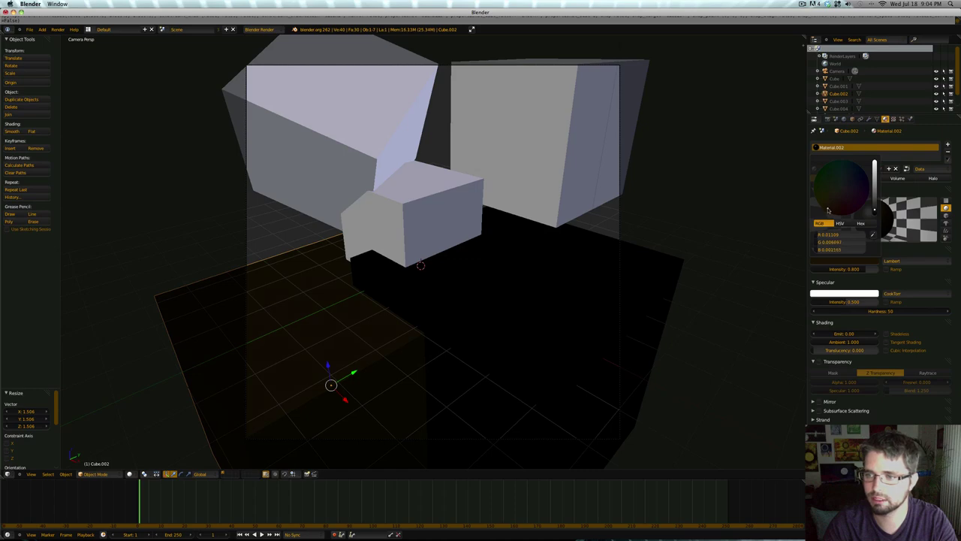
pyautogui.click(874, 214)
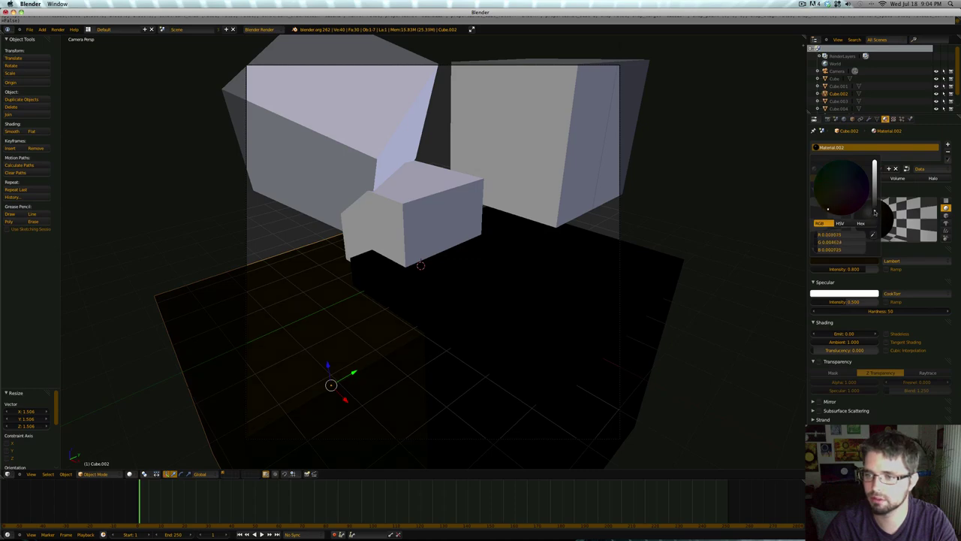
pyautogui.click(887, 333)
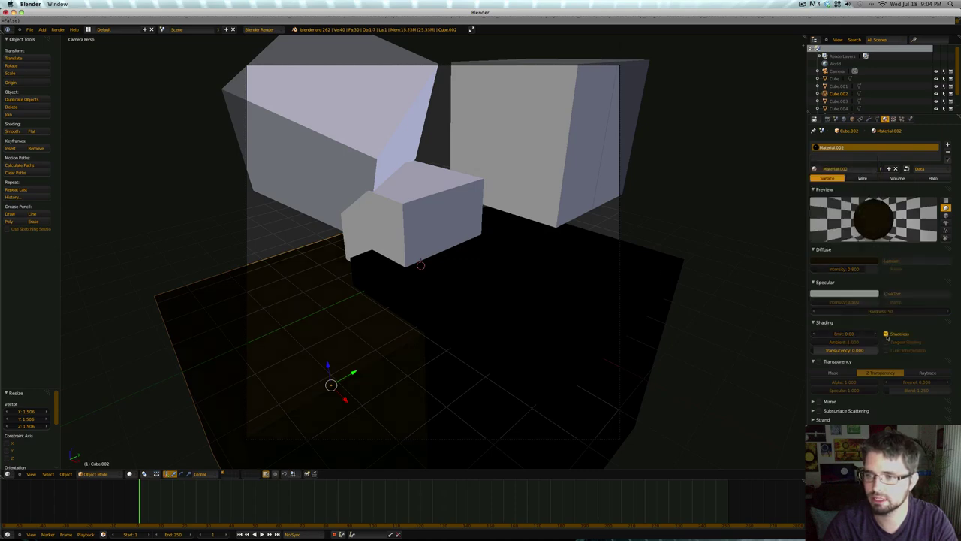
pyautogui.rightClick(406, 207)
# - Colour the shared cube material salmon pink with an Emit of 0.5
pyautogui.click(831, 261)
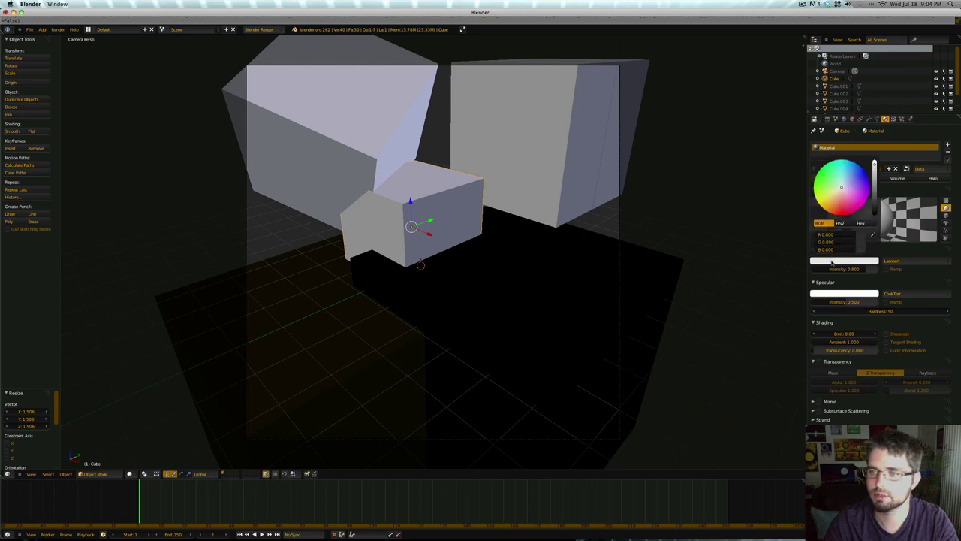
pyautogui.moveTo(839, 199); pyautogui.dragTo(839, 211)
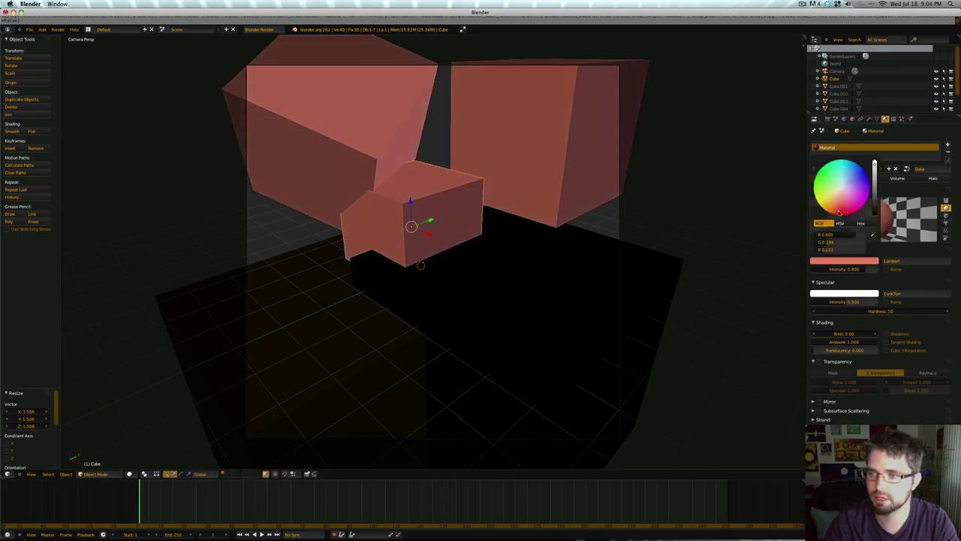
pyautogui.moveTo(839, 213); pyautogui.dragTo(839, 211)
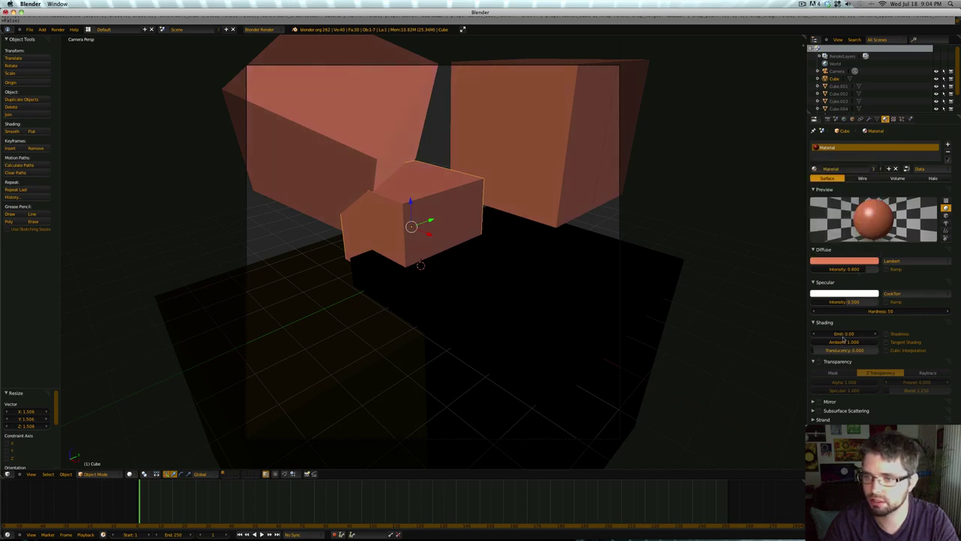
pyautogui.click(842, 334)
pyautogui.write('0.5')
pyautogui.press('Return')
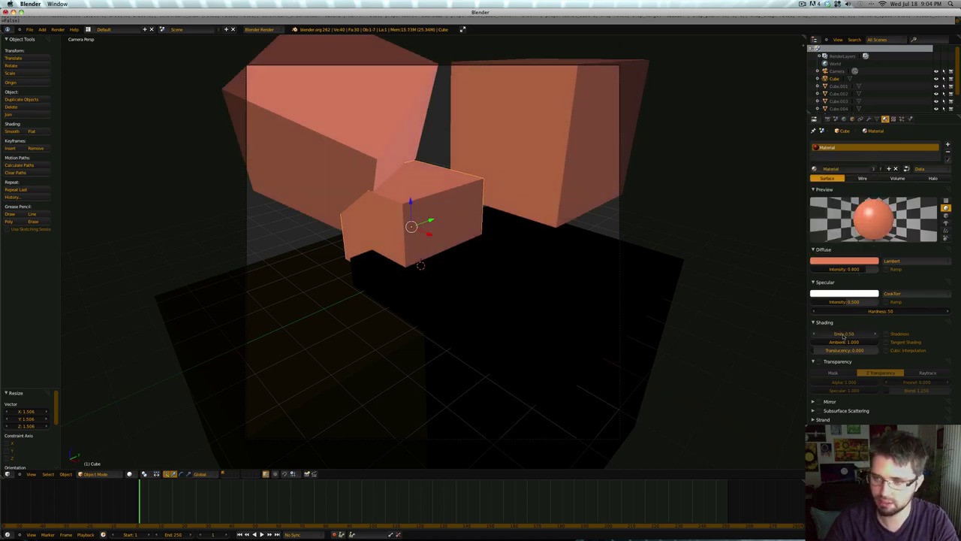
# - Give the right-hand Cube.003 its own Material.003 with a pale green-yellow colour
pyautogui.rightClick(547, 124)
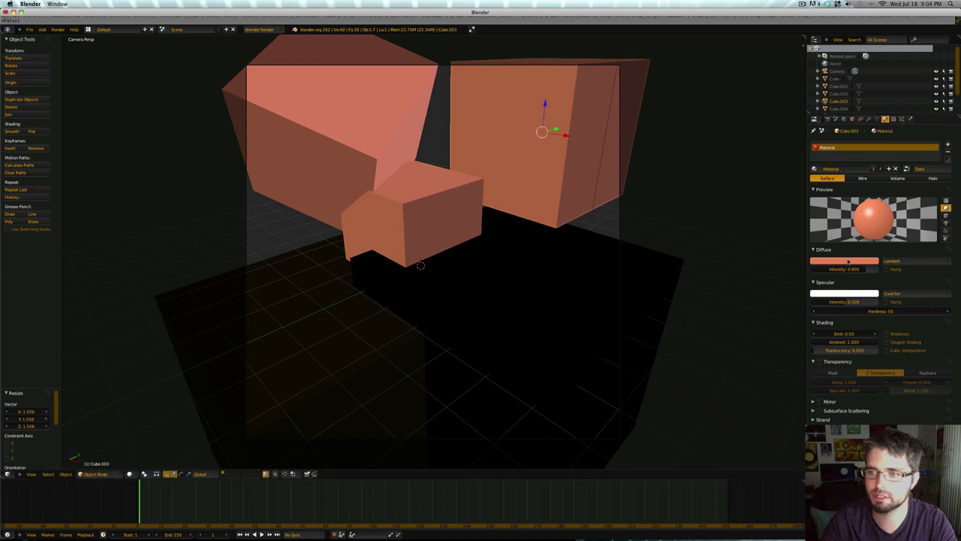
pyautogui.click(874, 169)
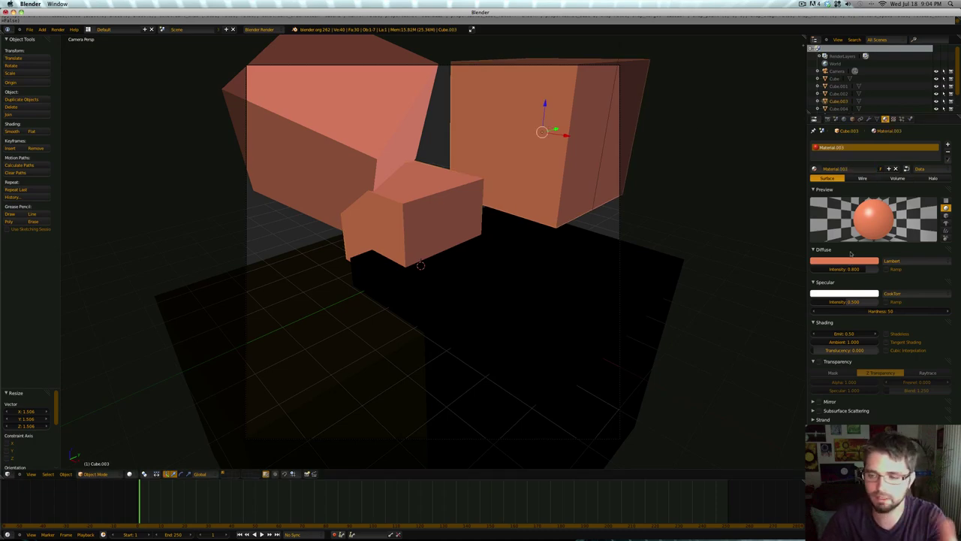
pyautogui.click(844, 259)
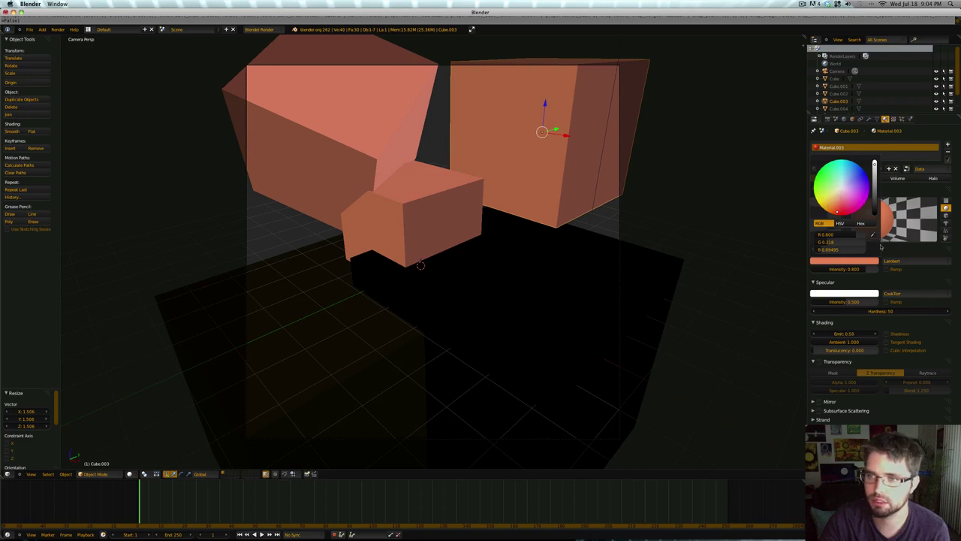
pyautogui.moveTo(845, 194); pyautogui.dragTo(829, 194)
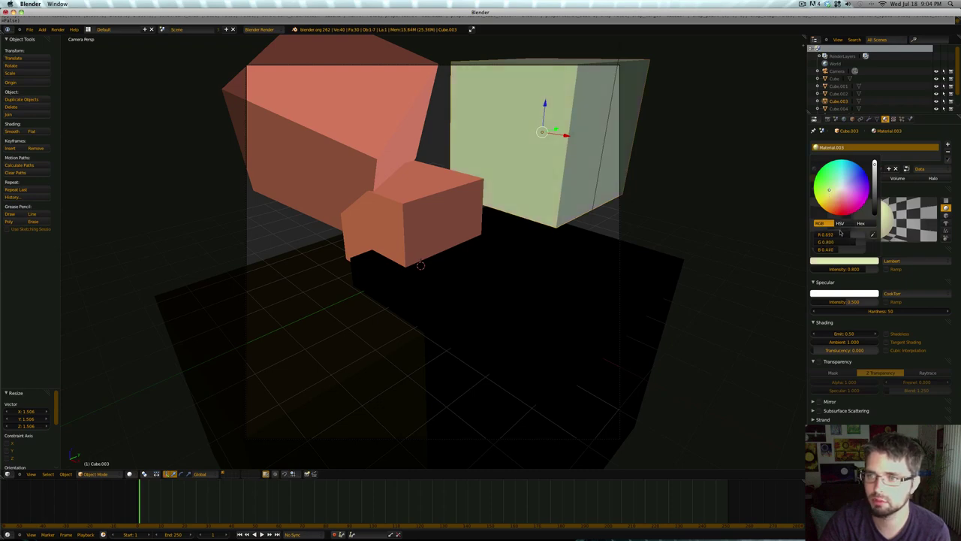
# - Give upper-left Cube.004 its own Material.004 with a warm cream near-white diffuse colour
pyautogui.rightClick(320, 104)
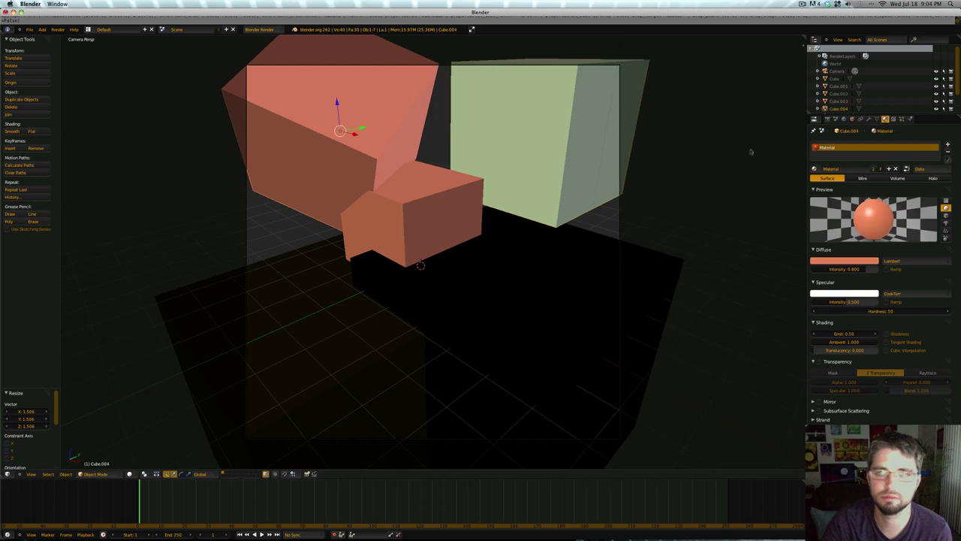
pyautogui.click(872, 169)
pyautogui.click(845, 260)
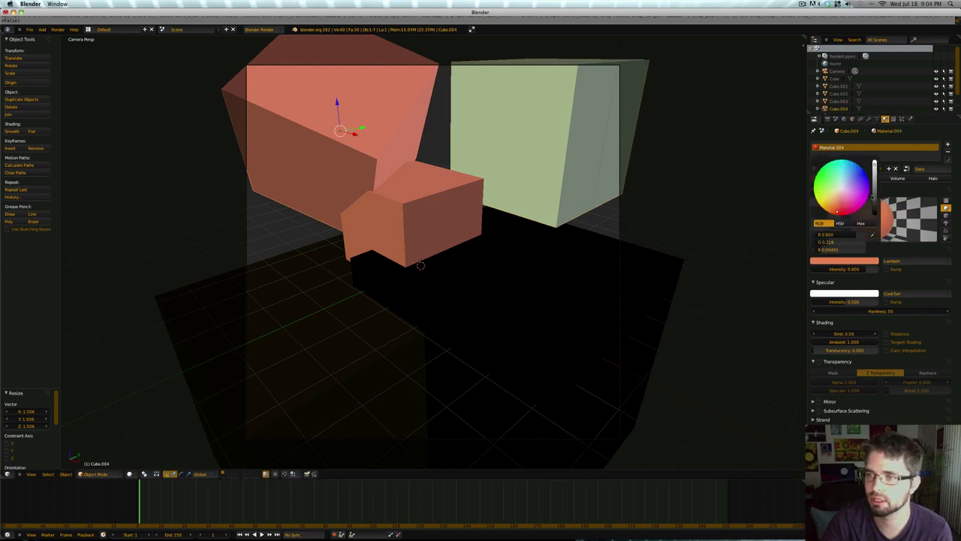
pyautogui.click(874, 162)
pyautogui.click(839, 223)
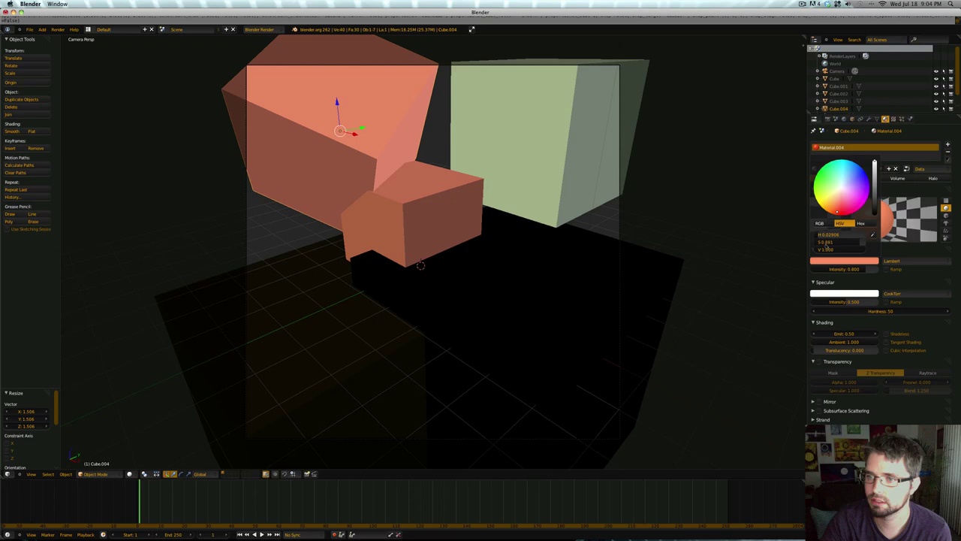
pyautogui.moveTo(826, 238); pyautogui.dragTo(830, 237)
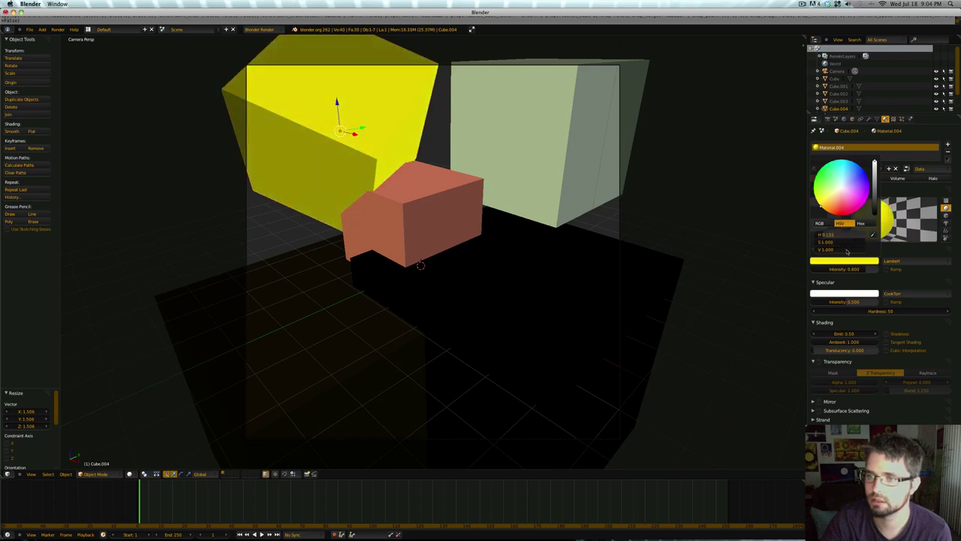
pyautogui.click(848, 250)
pyautogui.click(840, 193)
pyautogui.moveTo(840, 193); pyautogui.dragTo(841, 192)
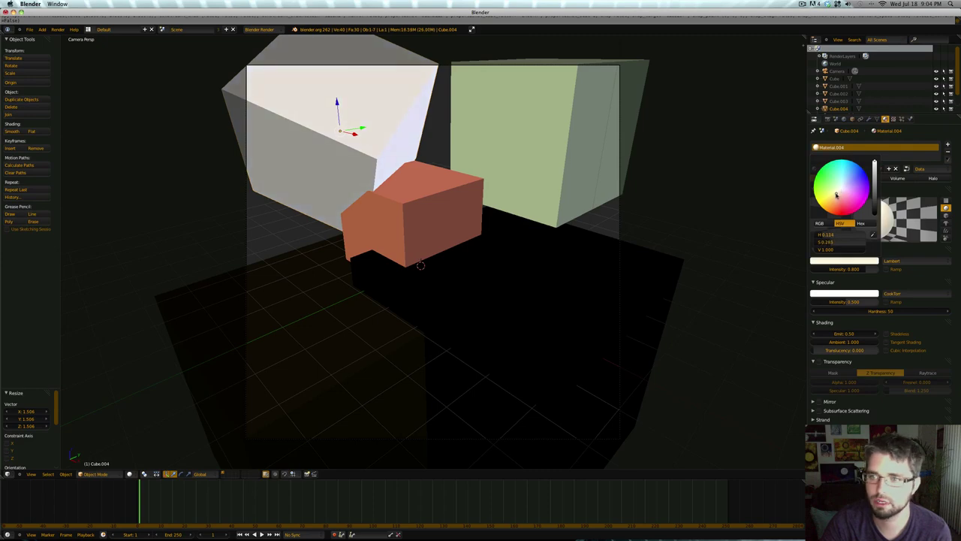
pyautogui.moveTo(835, 196); pyautogui.dragTo(834, 196)
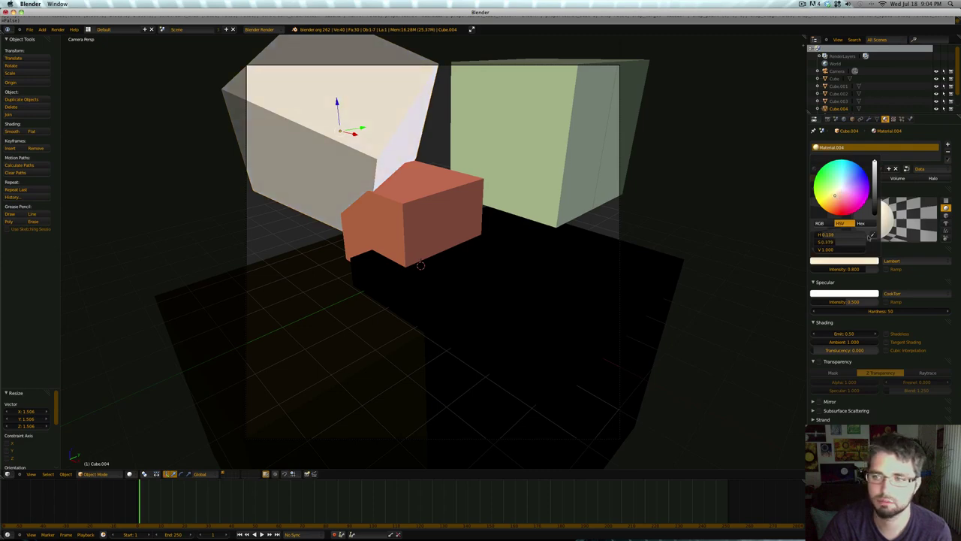
pyautogui.click(884, 281)
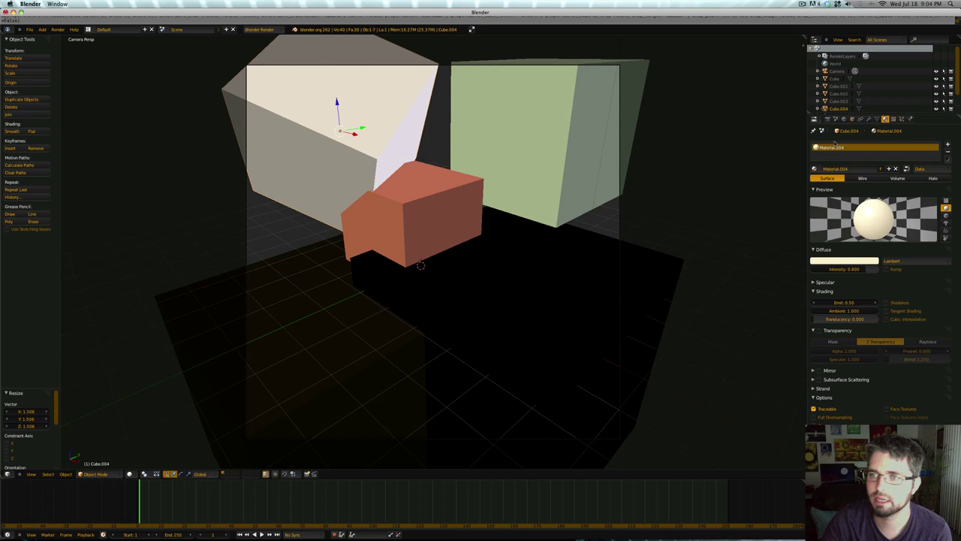
# - Render the camera view to inspect the lens-distorted peach-and-green sphere, then close it
pyautogui.click(827, 119)
pyautogui.click(836, 154)
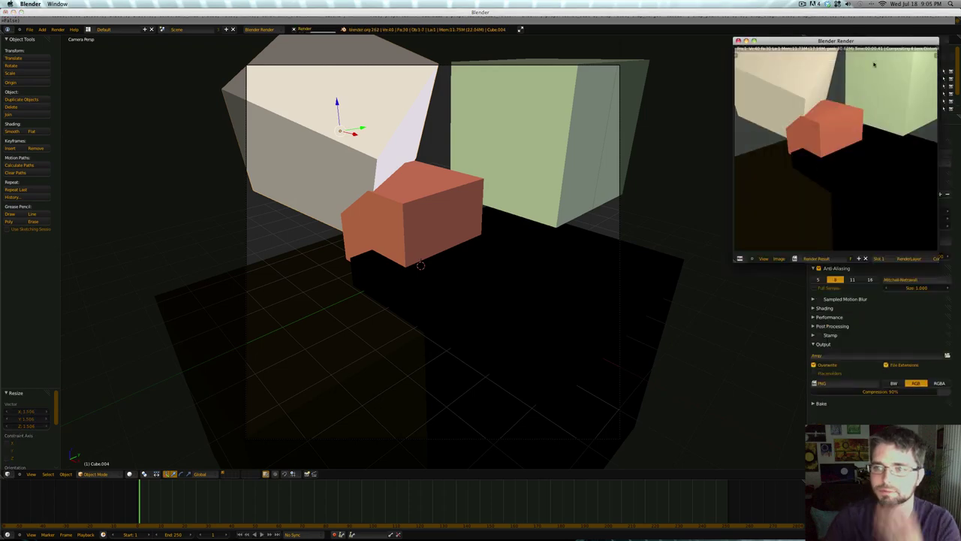
pyautogui.moveTo(875, 41); pyautogui.dragTo(555, 101)
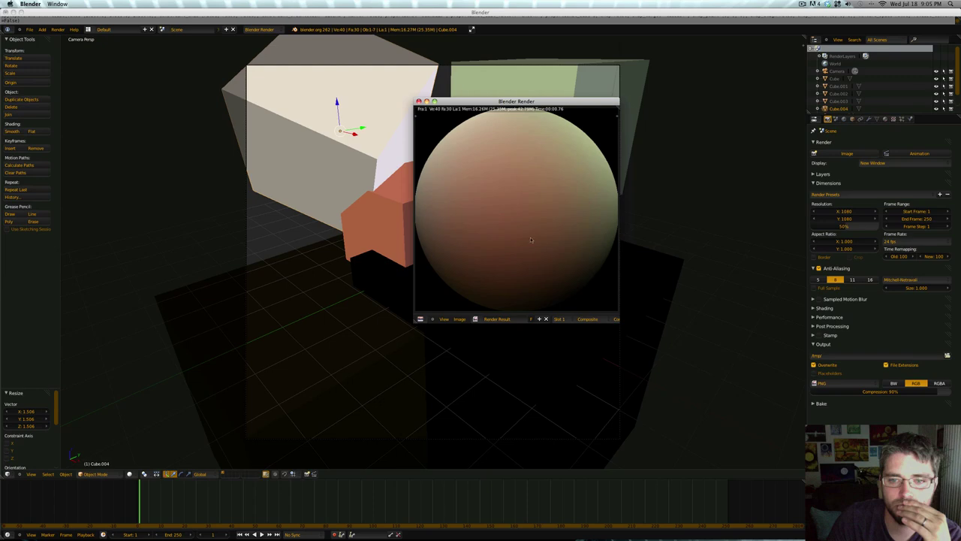
pyautogui.moveTo(618, 322); pyautogui.dragTo(679, 359)
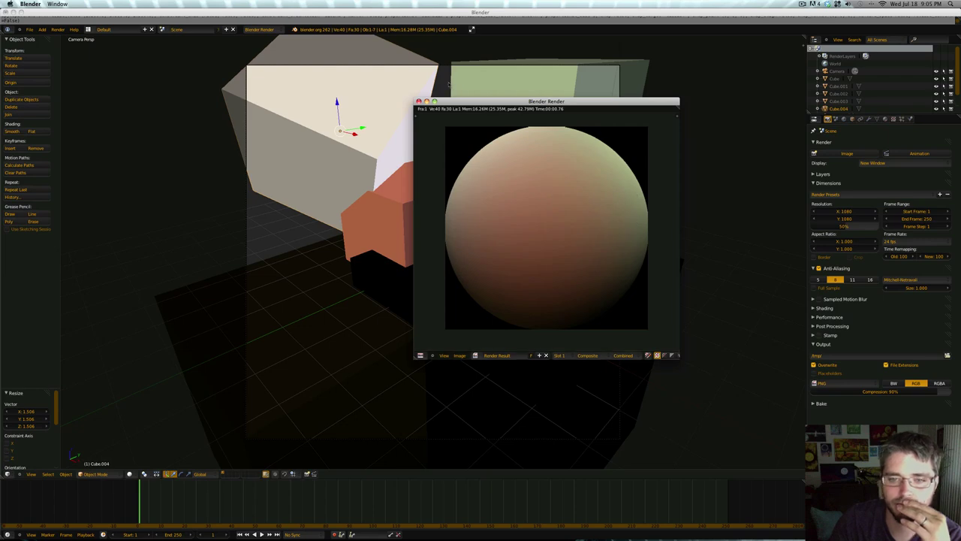
pyautogui.click(419, 100)
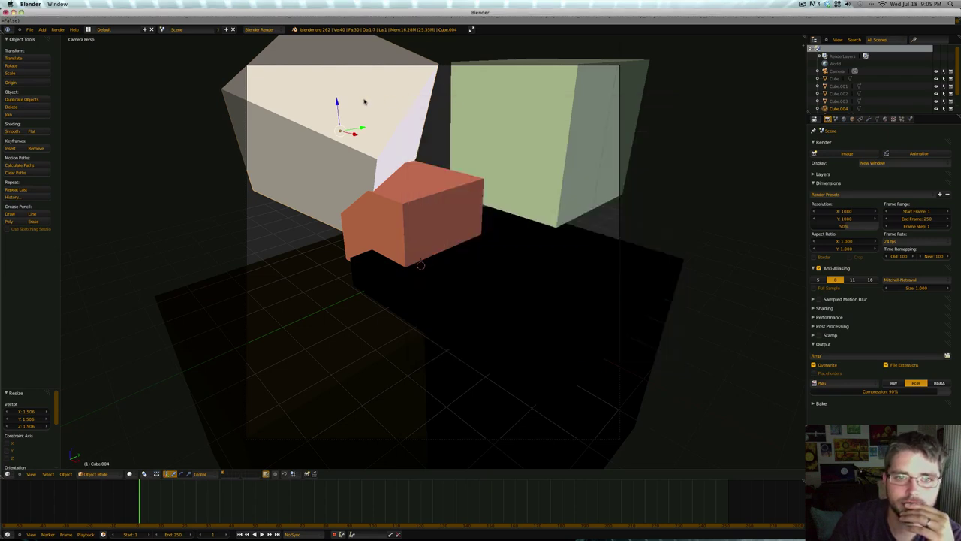
# - Set the white cube's Material.004 Emit value to 1.0
pyautogui.click(885, 119)
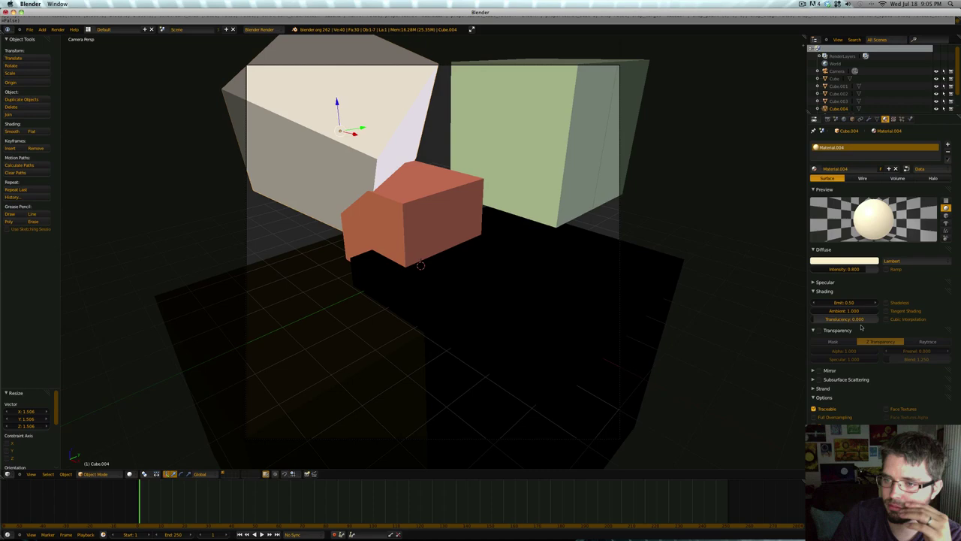
pyautogui.click(848, 304)
pyautogui.write('1')
pyautogui.press('Return')
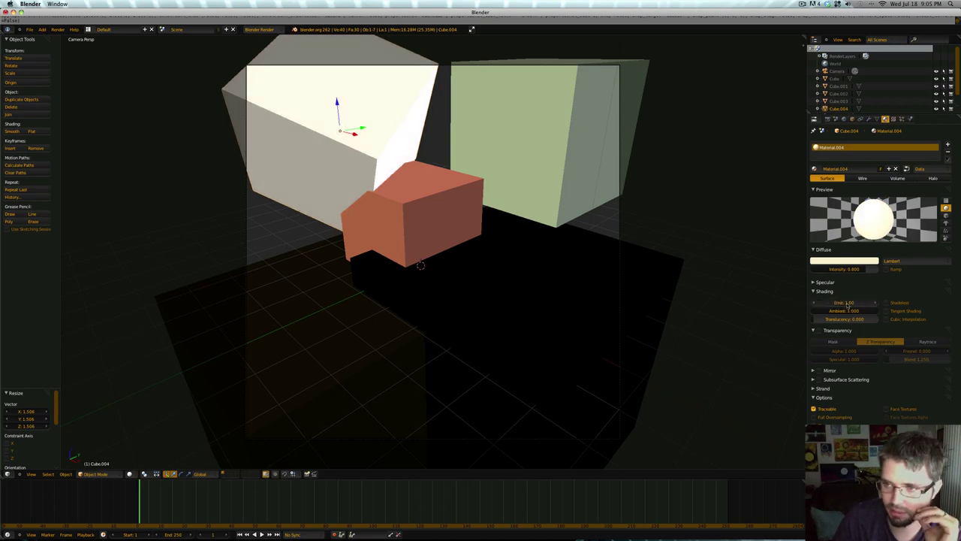
# - Scale the green cube to 0.75 and move it higher in the frame
pyautogui.rightClick(568, 138)
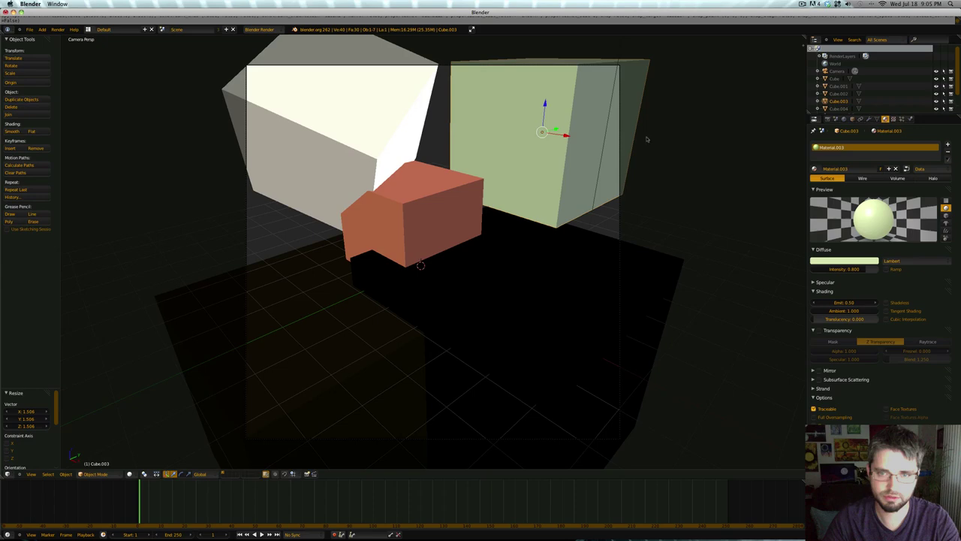
pyautogui.write('s.75')
pyautogui.press('Return')
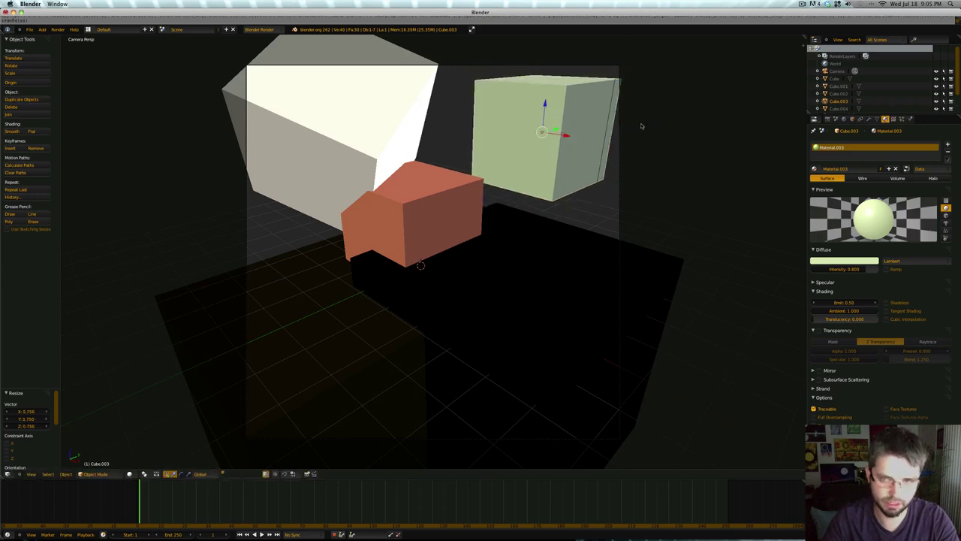
pyautogui.press('g')
pyautogui.click(633, 119)
# - Lighten the front cube's diffuse colour to a soft peach
pyautogui.rightClick(465, 197)
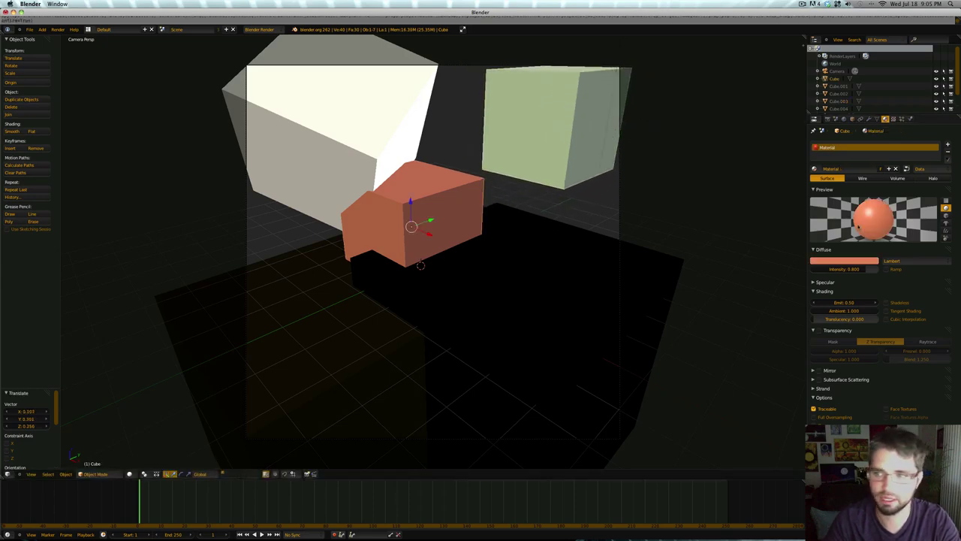
pyautogui.click(852, 259)
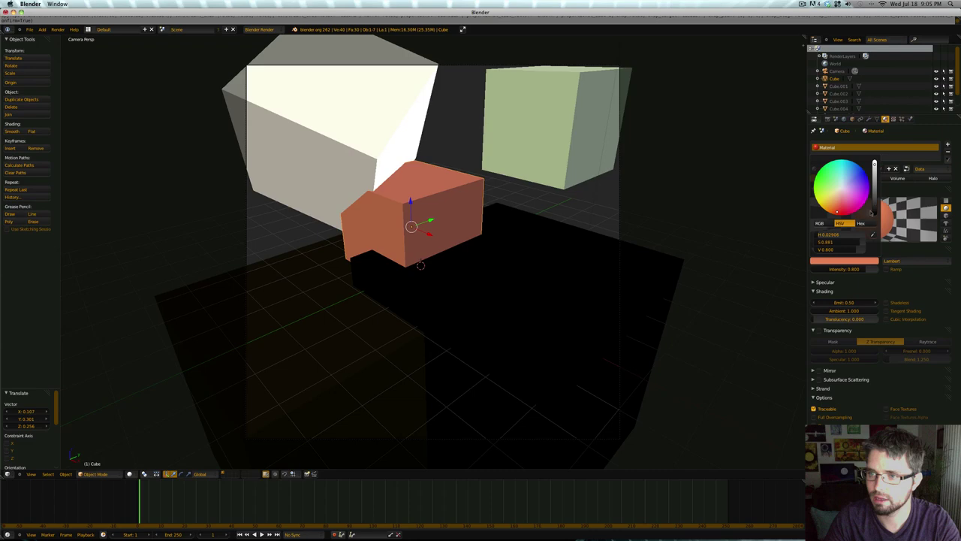
pyautogui.click(833, 207)
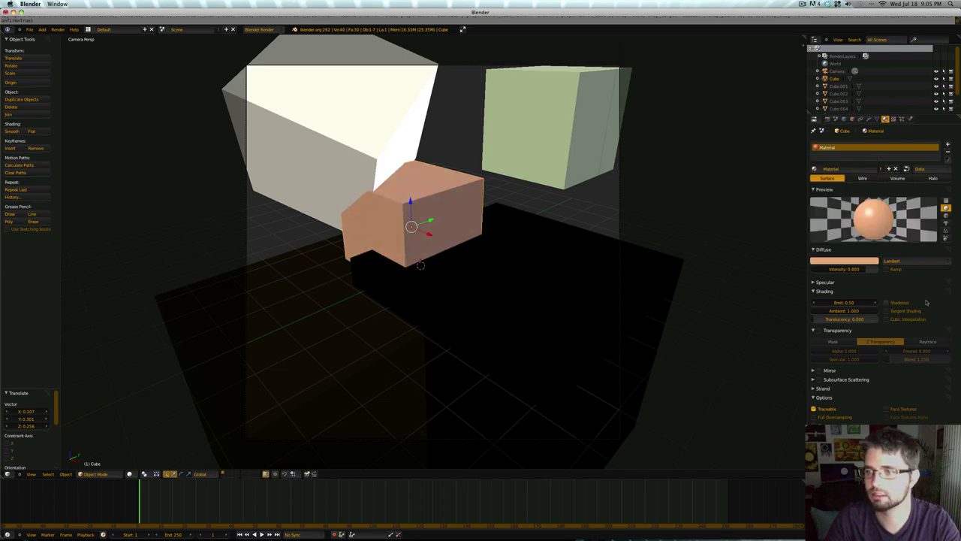
pyautogui.click(830, 119)
# - Re-render the sphere, then move the render window left and enlarge it
pyautogui.click(842, 153)
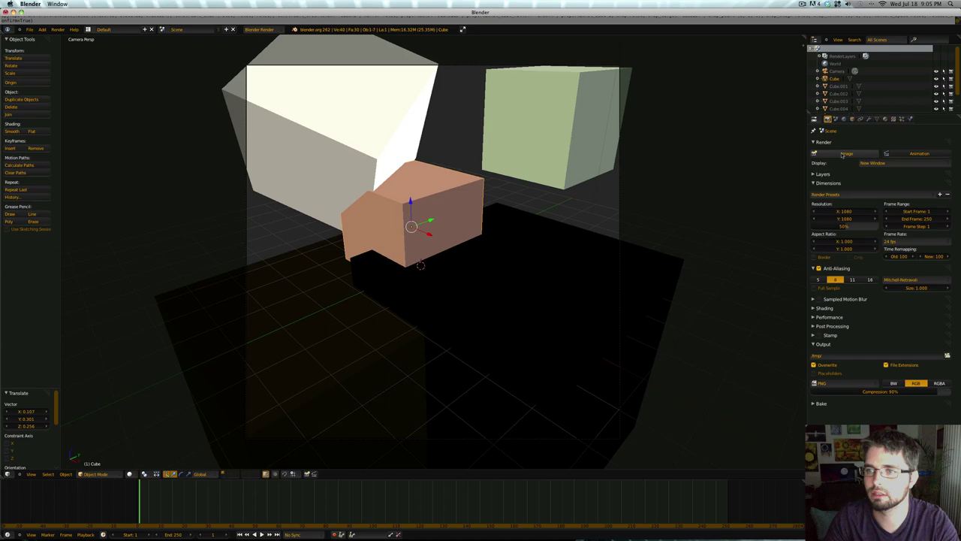
pyautogui.moveTo(841, 42); pyautogui.dragTo(567, 53)
pyautogui.moveTo(669, 271); pyautogui.dragTo(746, 328)
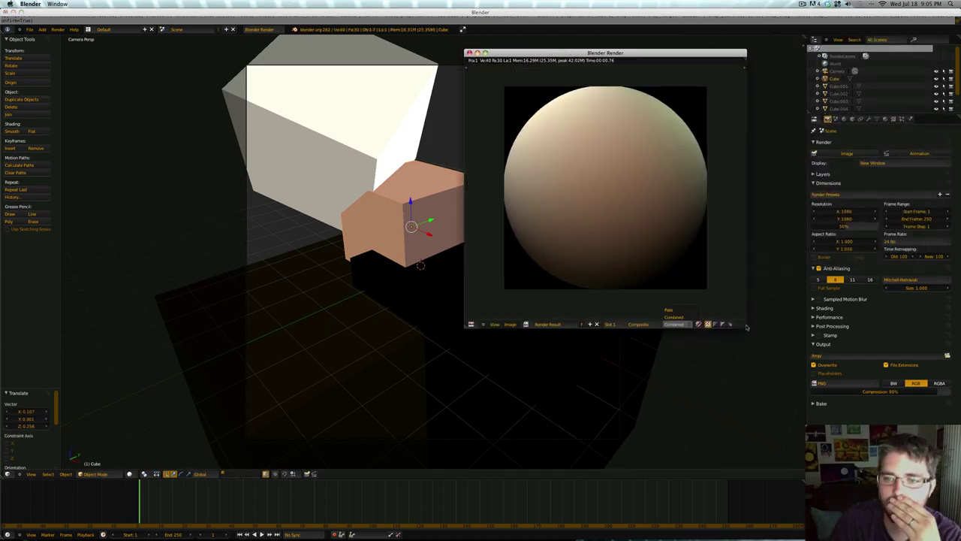
# - Save the render as Custom3 in the Matcaps folder and close the render window
pyautogui.click(510, 324)
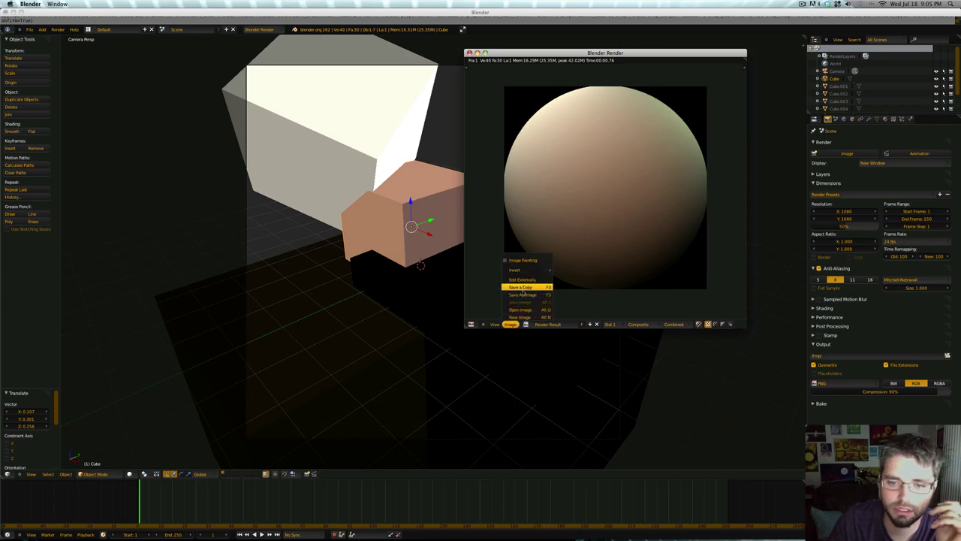
pyautogui.click(522, 295)
pyautogui.click(485, 258)
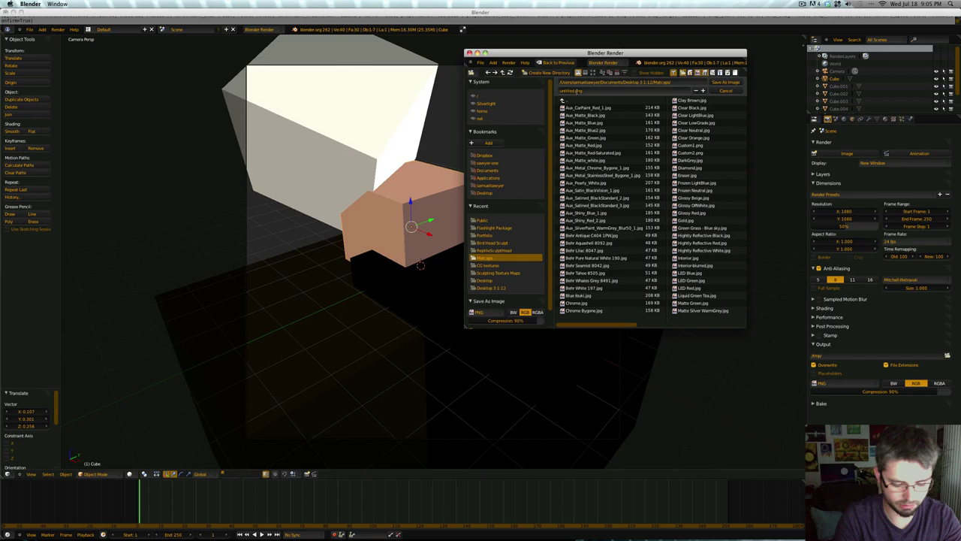
pyautogui.click(577, 91)
pyautogui.write('Cu')
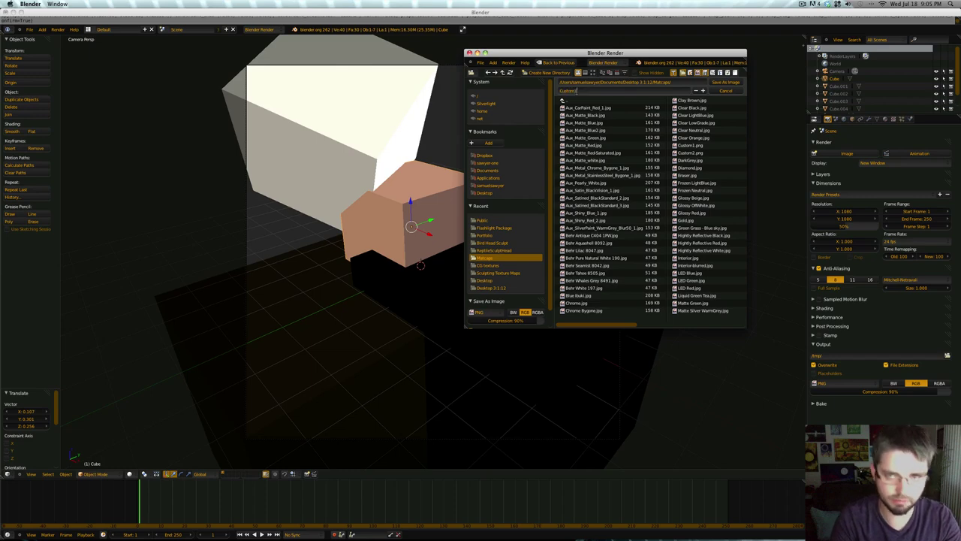
pyautogui.write('stom3')
pyautogui.press('Return')
pyautogui.press('Return')
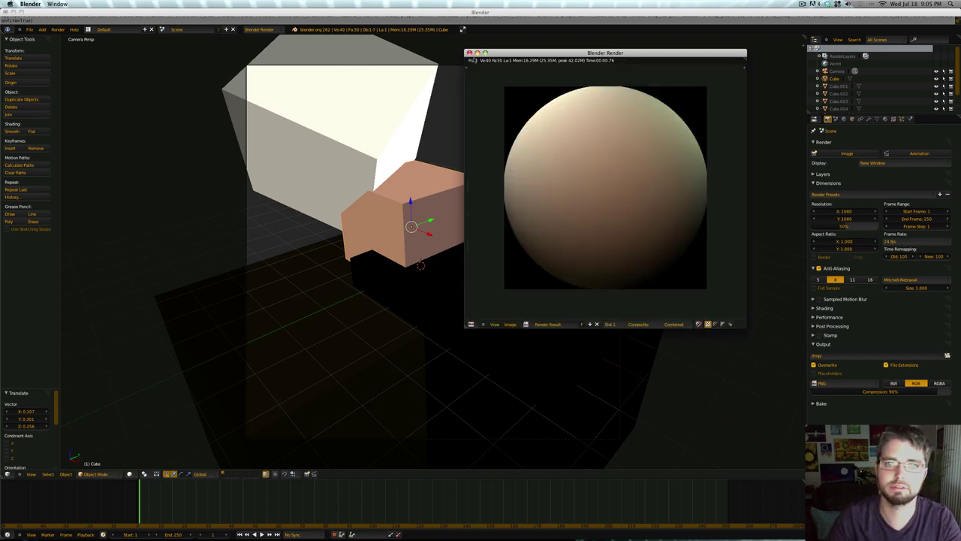
pyautogui.press('Escape')
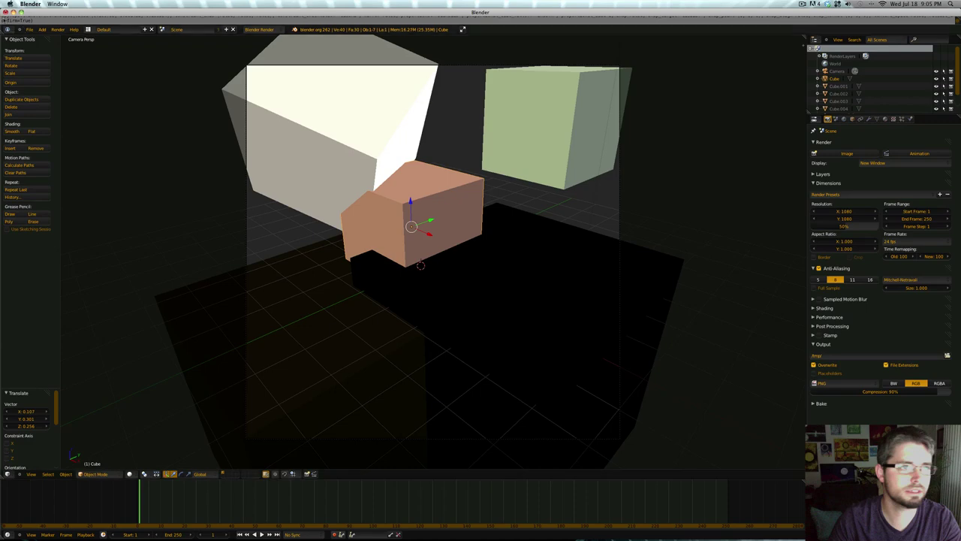
# - Open AlienTorsoSculpt.blend from recent files, pan the torso higher, and show its material settings
pyautogui.click(30, 30)
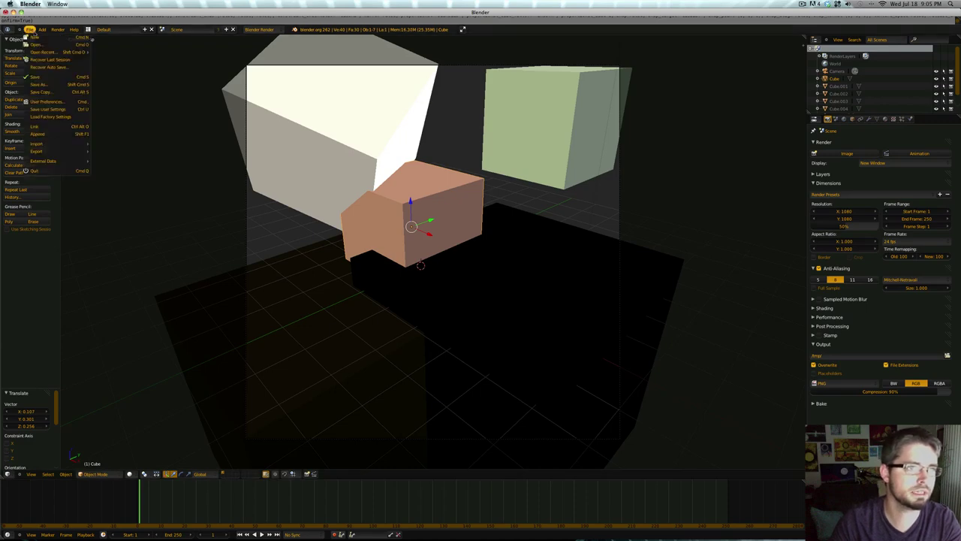
pyautogui.moveTo(57, 52)
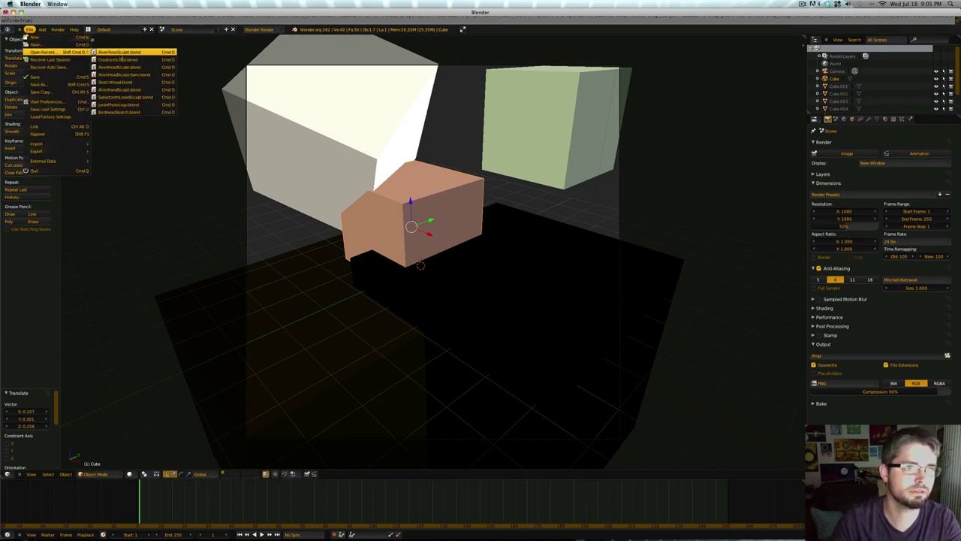
pyautogui.click(118, 54)
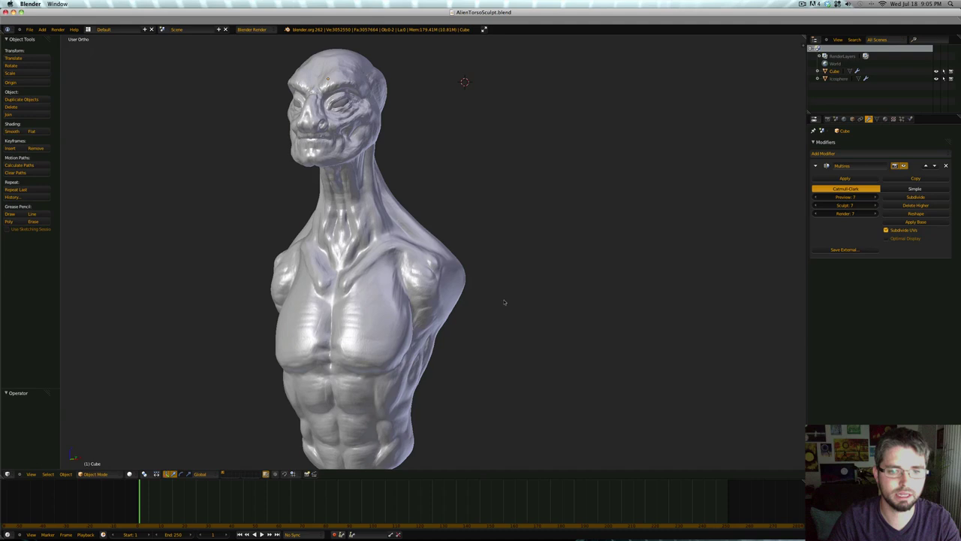
pyautogui.moveTo(528, 279)
pyautogui.keyDown('shift'); pyautogui.mouseDown(button='middle')
pyautogui.moveTo(534, 273)
pyautogui.moveTo(536, 282)
pyautogui.mouseUp(button='middle'); pyautogui.keyUp('shift')
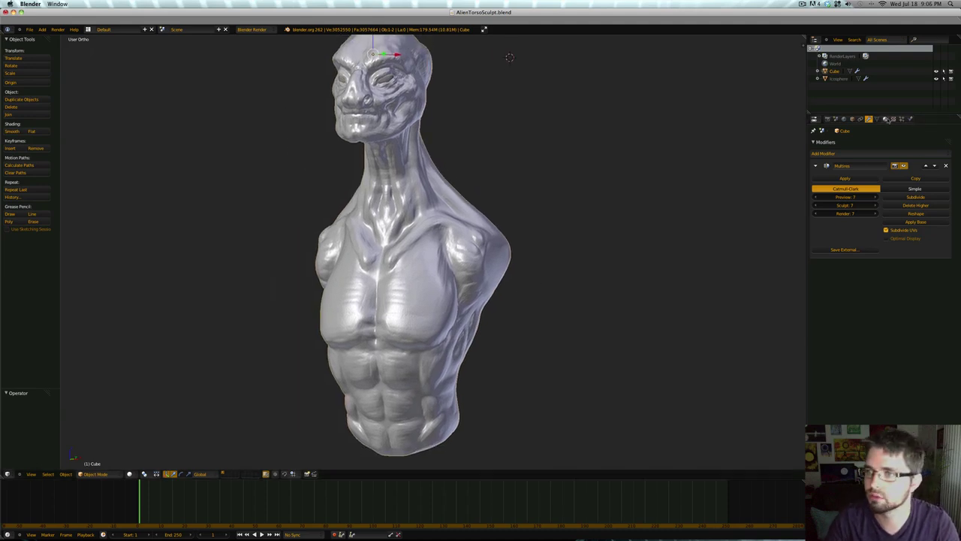
pyautogui.click(886, 119)
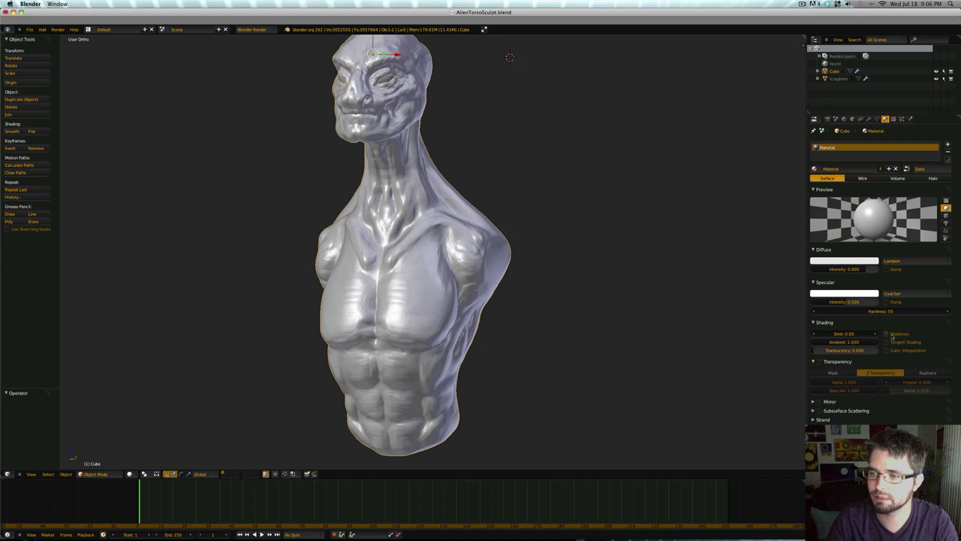
# - Make the torso material shadeless and set its texture type to Image or Movie
pyautogui.click(887, 335)
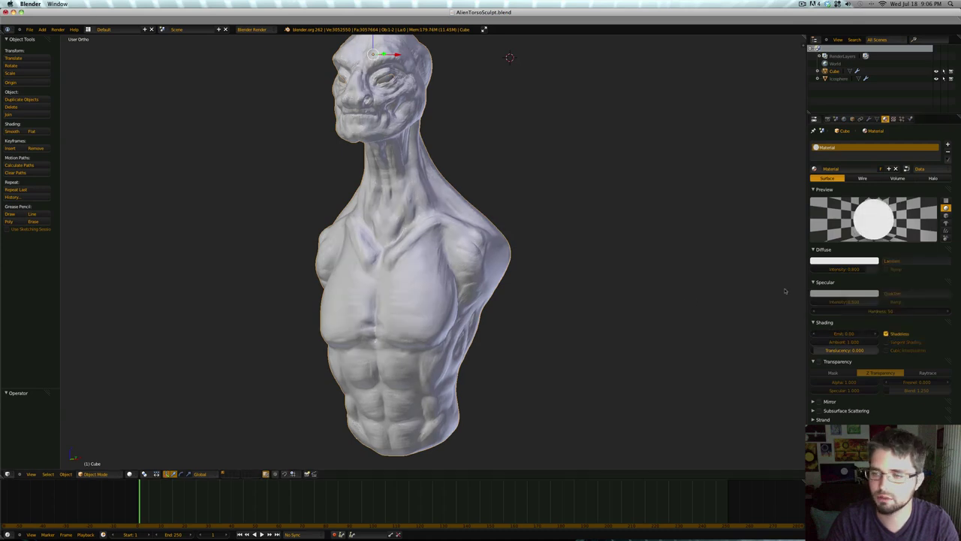
pyautogui.click(894, 119)
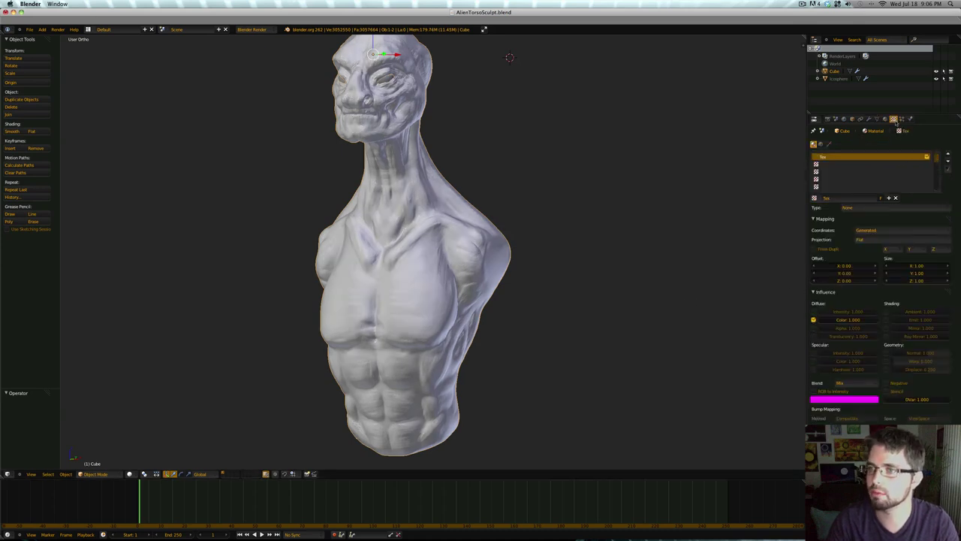
pyautogui.click(871, 207)
pyautogui.click(872, 159)
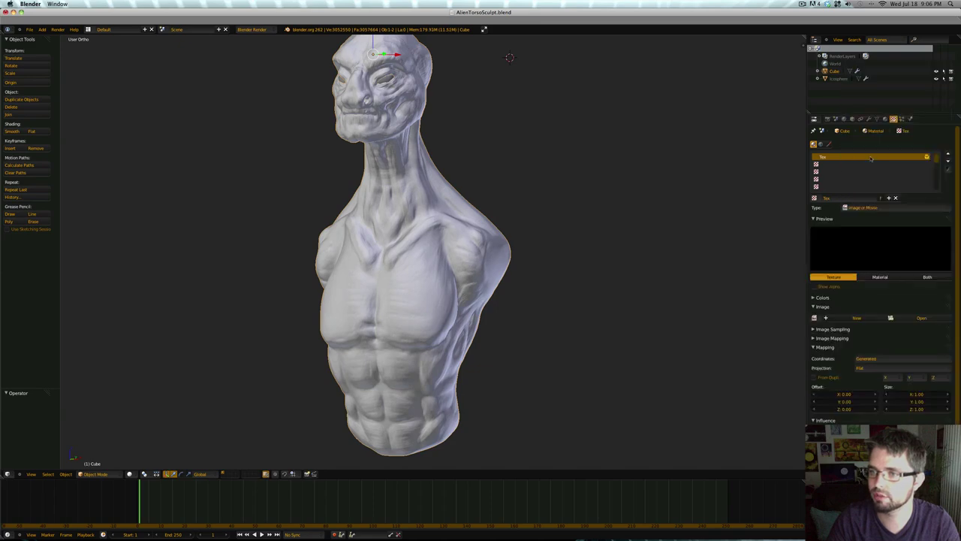
# - Load Custom3.png from the Matcaps folder as the texture image
pyautogui.click(922, 319)
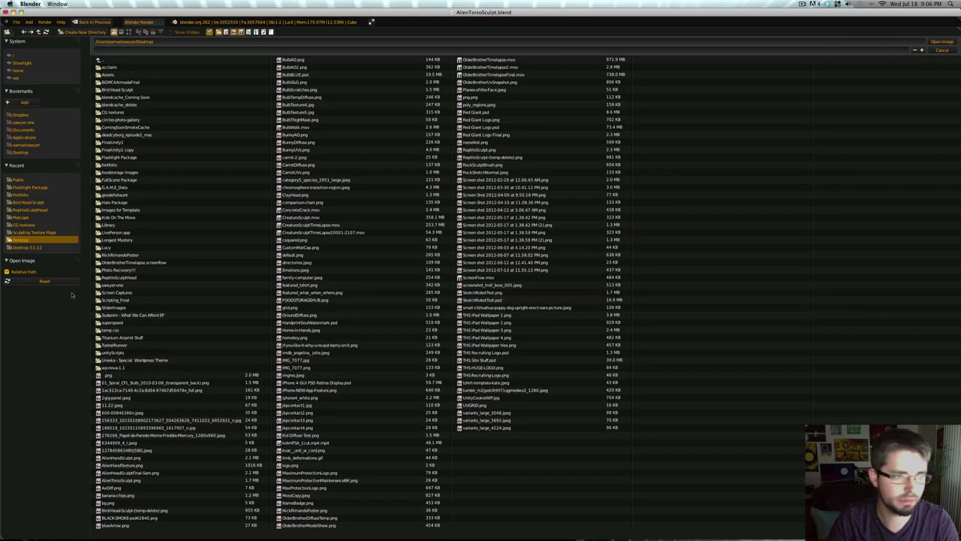
pyautogui.click(22, 217)
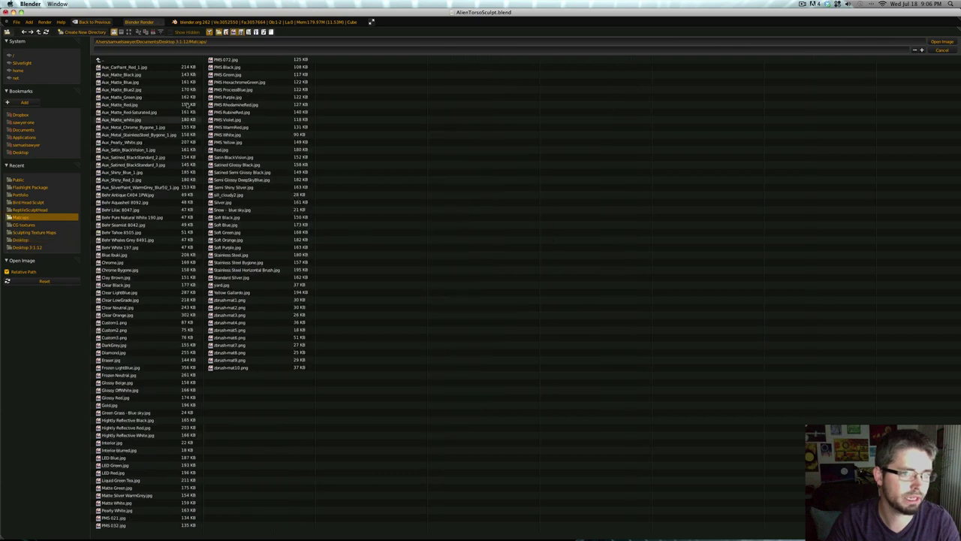
pyautogui.click(129, 32)
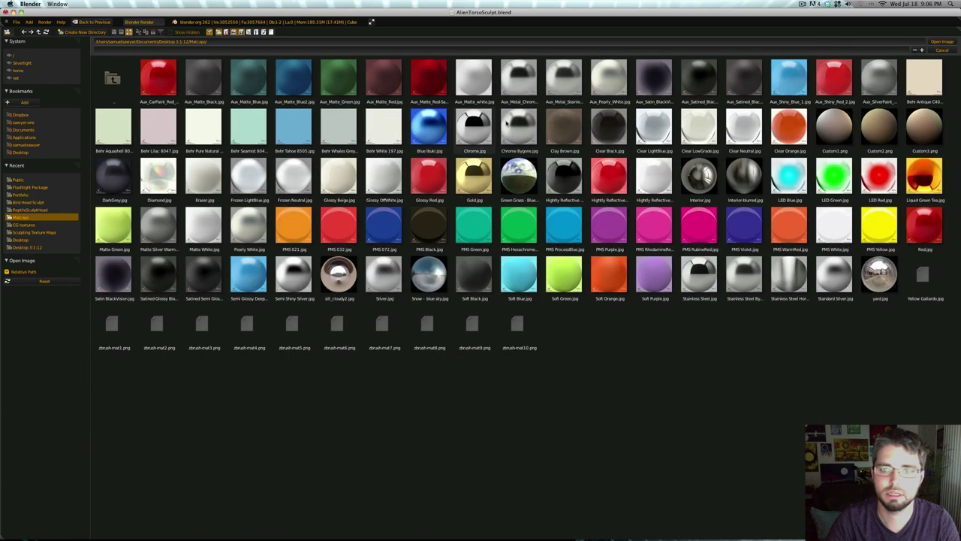
pyautogui.click(927, 129)
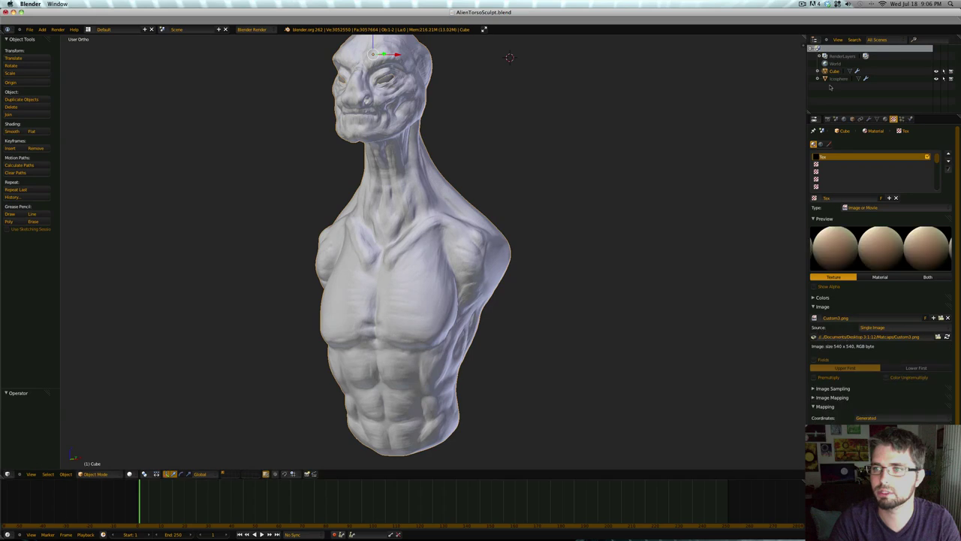
pyautogui.click(941, 41)
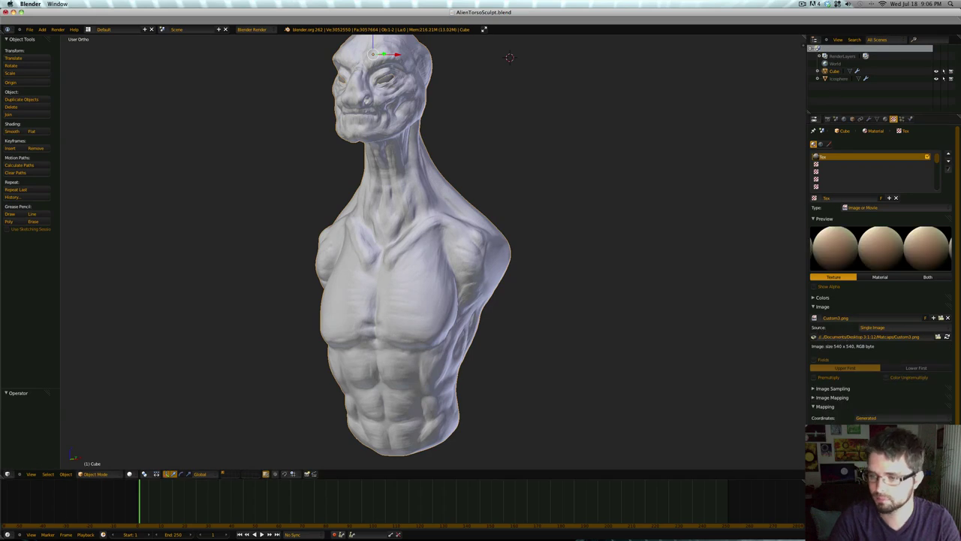
# - Set texture mapping coordinates to Normal and viewport shading to Texture
pyautogui.click(883, 418)
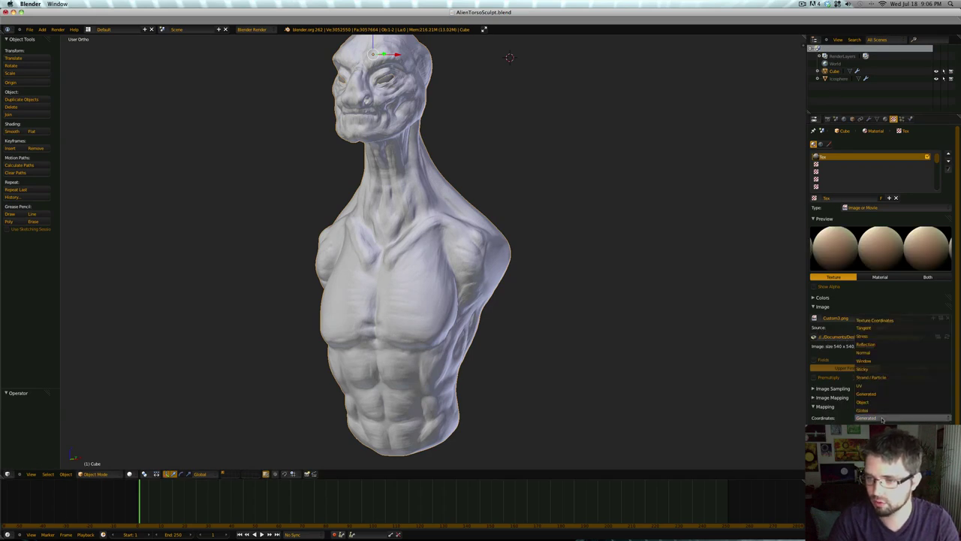
pyautogui.click(874, 354)
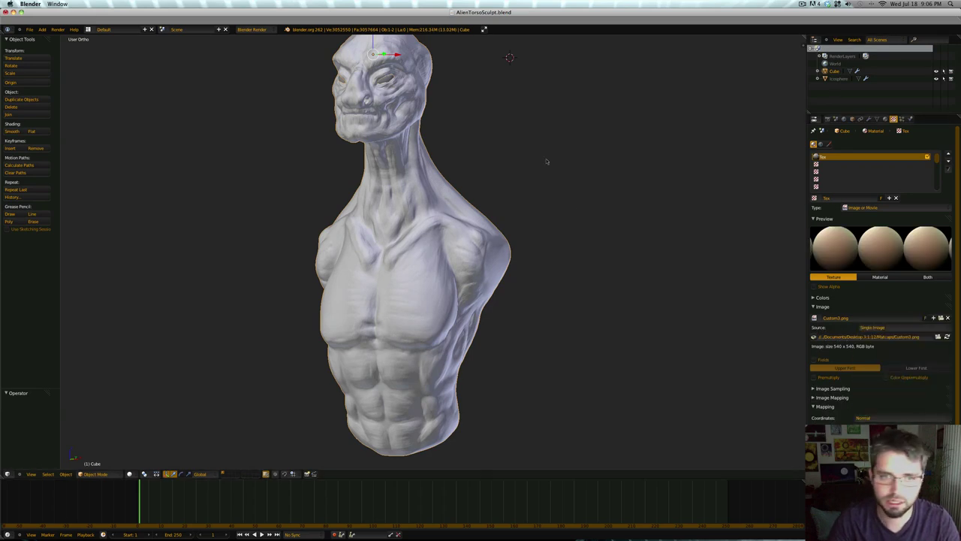
pyautogui.click(130, 474)
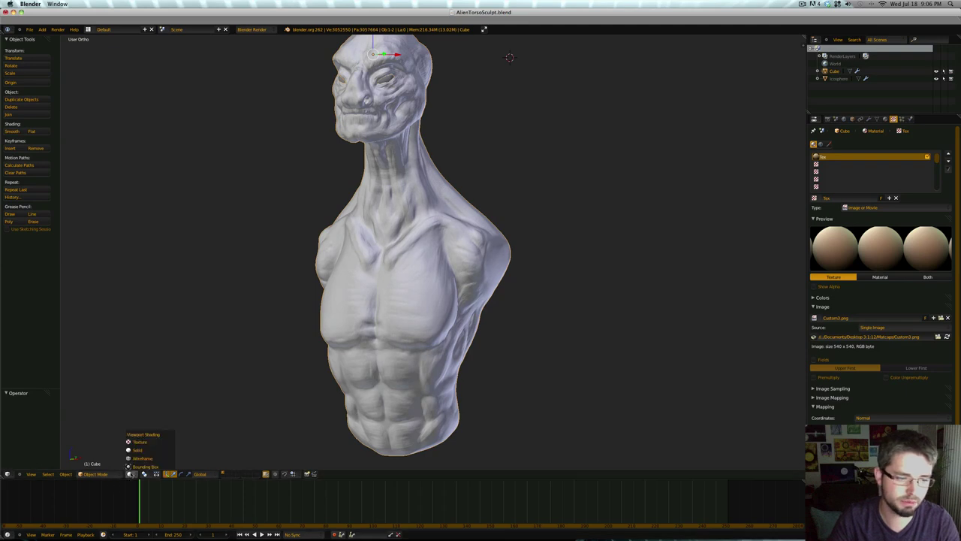
pyautogui.click(150, 442)
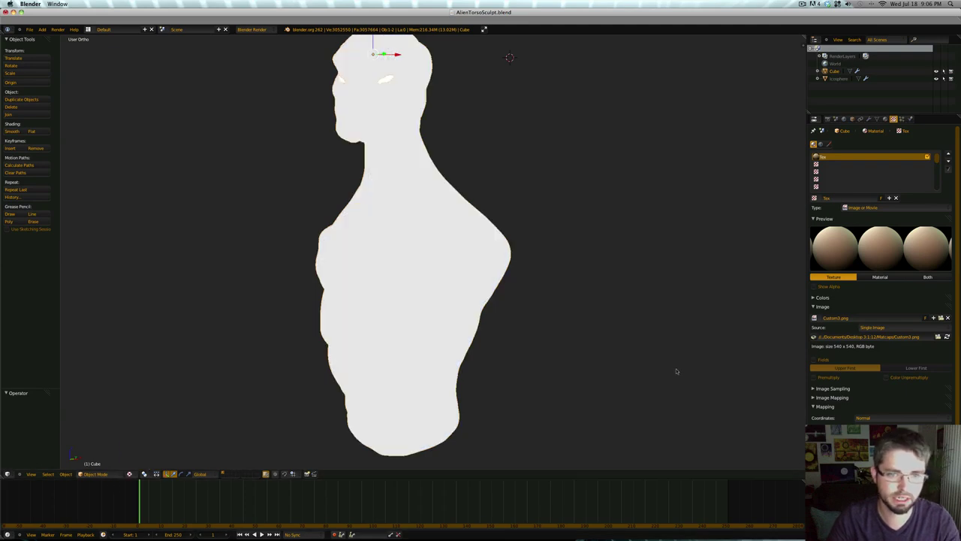
# - Set the viewport's material display shading to GLSL in the side panel
pyautogui.press('n')
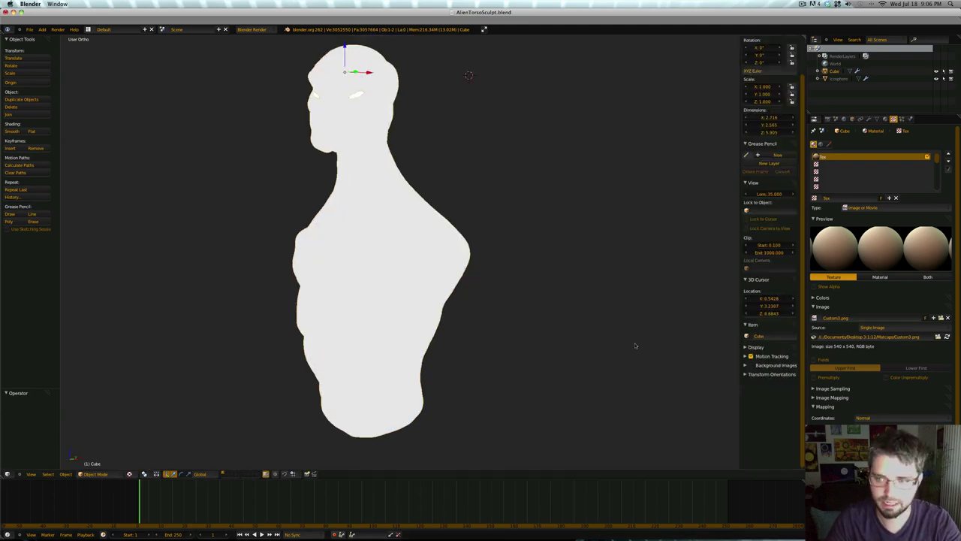
pyautogui.click(746, 347)
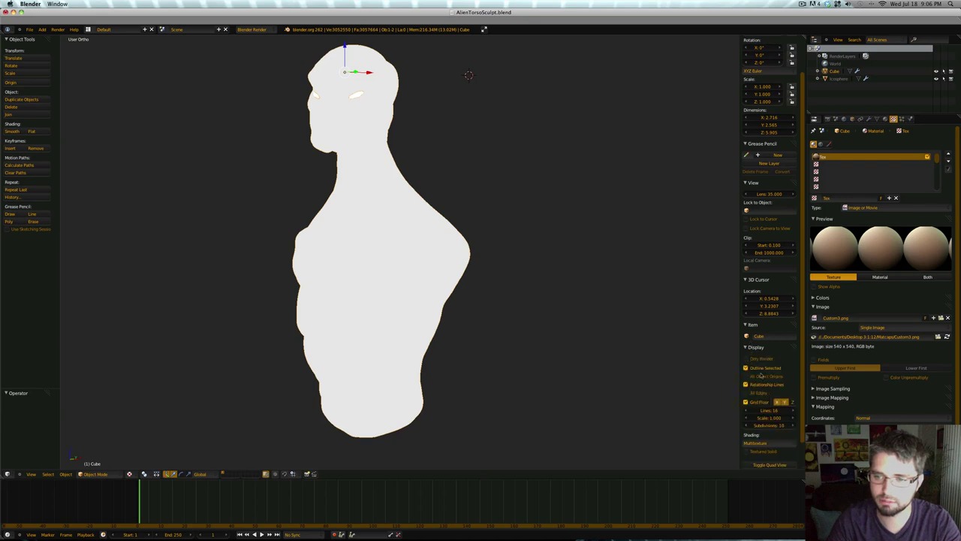
pyautogui.click(758, 444)
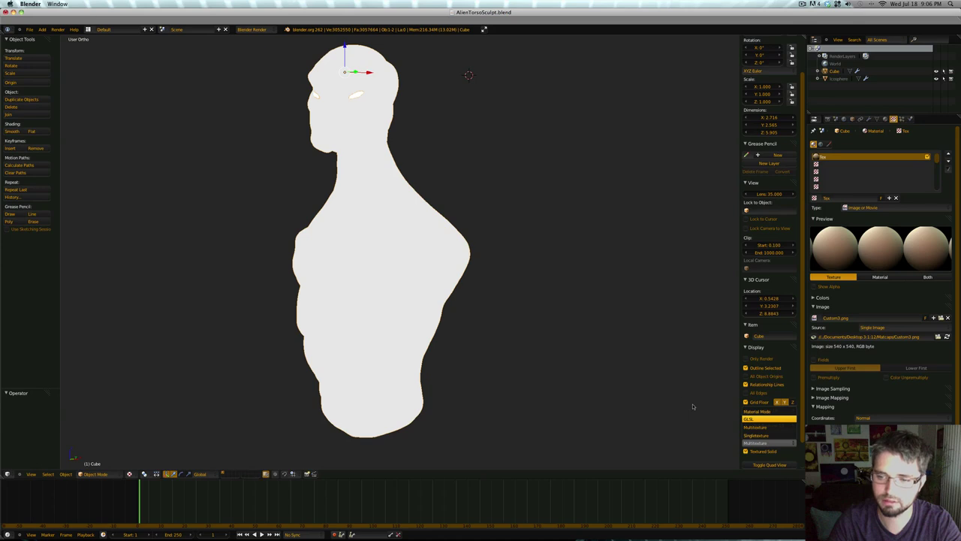
pyautogui.press('Return')
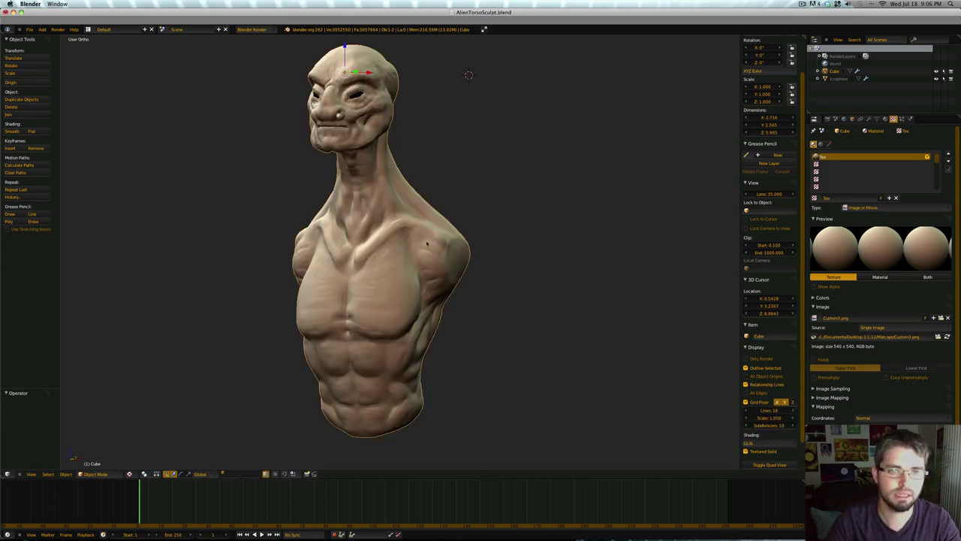
pyautogui.moveTo(426, 244)
pyautogui.mouseDown(button='middle')
pyautogui.moveTo(381, 247)
pyautogui.moveTo(451, 240)
pyautogui.moveTo(423, 234)
pyautogui.moveTo(345, 253)
pyautogui.mouseUp(button='middle')
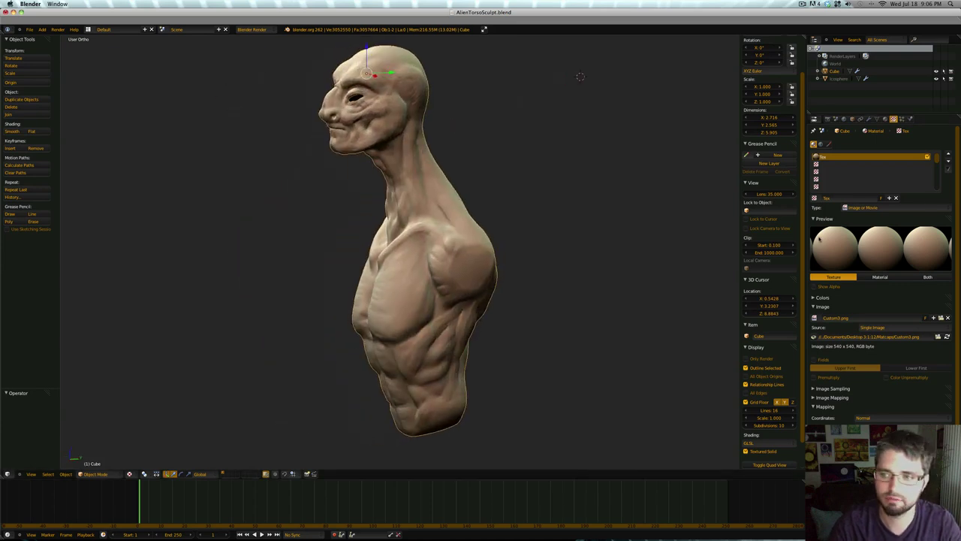
pyautogui.moveTo(479, 276)
pyautogui.mouseDown(button='middle')
pyautogui.moveTo(517, 279)
pyautogui.moveTo(382, 241)
pyautogui.mouseUp(button='middle')
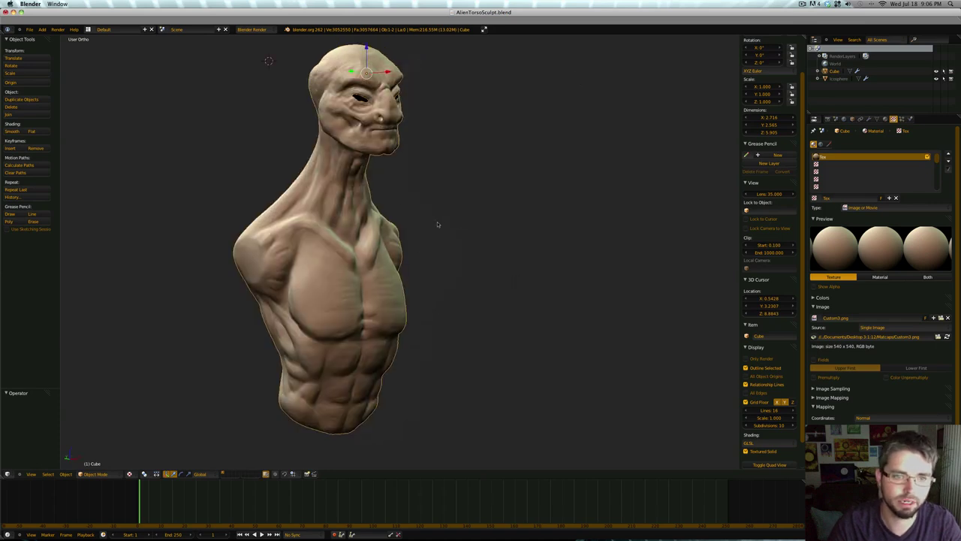
pyautogui.moveTo(437, 224); pyautogui.dragTo(412, 225, button='middle')
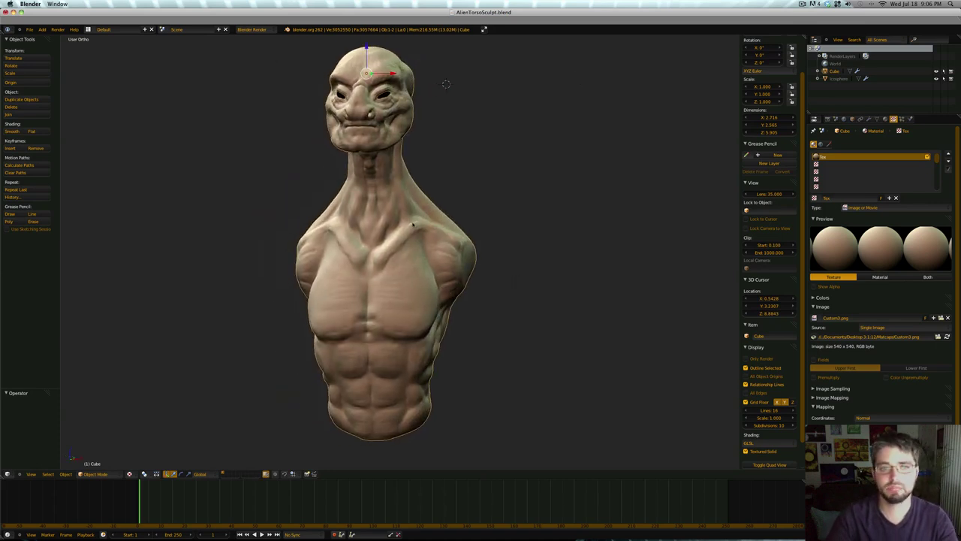